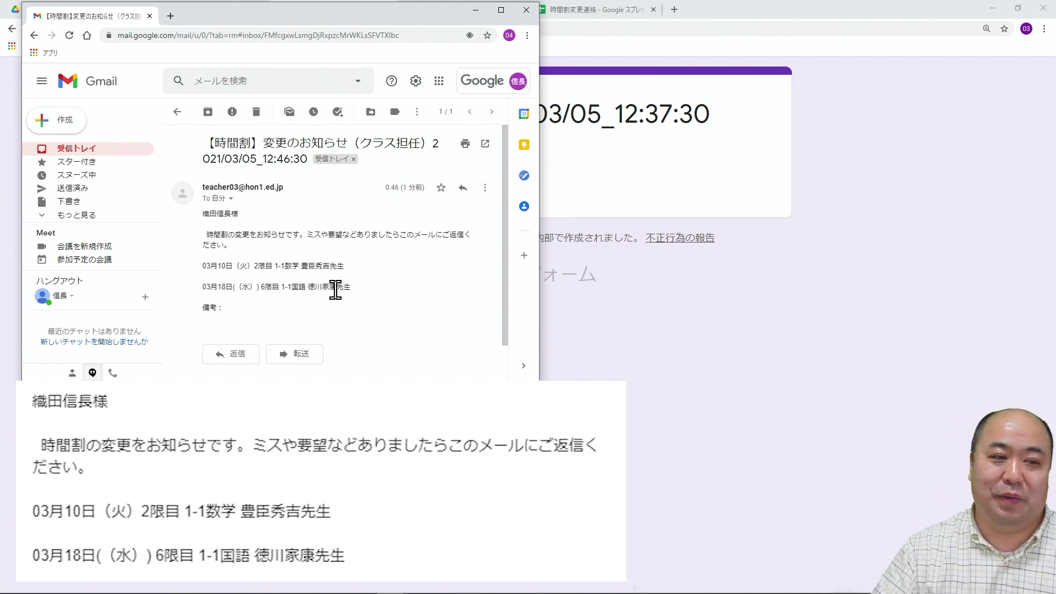
- View the timetable-change notice emails received by the homeroom teacher and the subject teacher
key(alt+Tab)
click(725, 148)
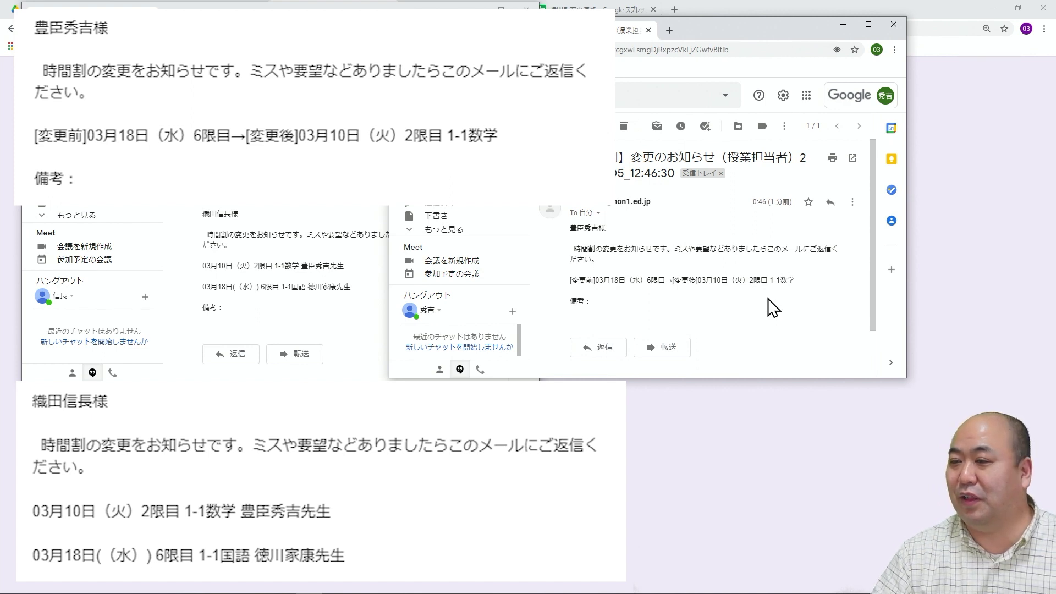
key(alt+Tab)
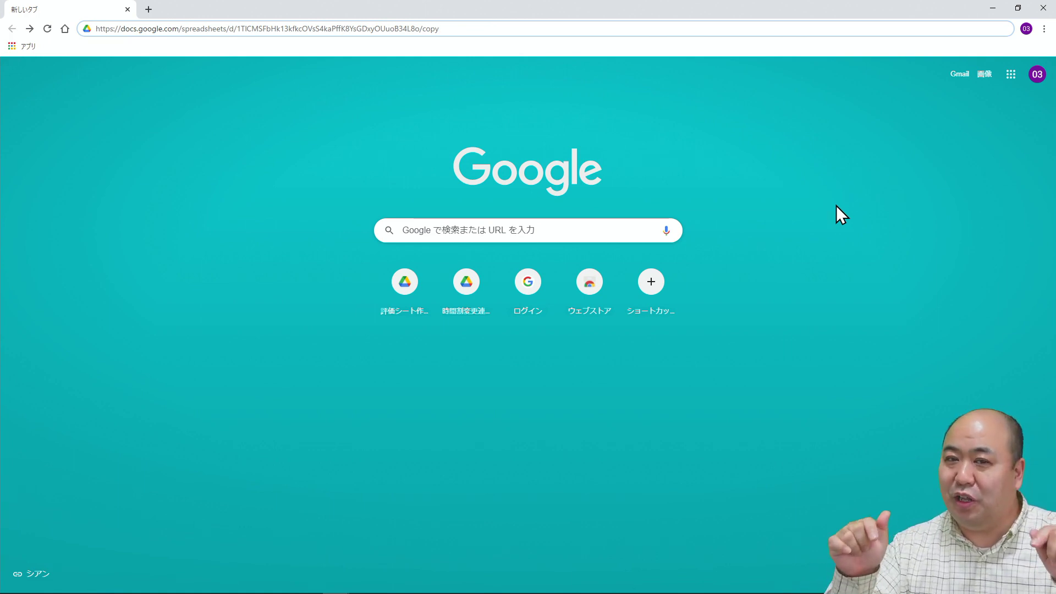
- Open the prepared Google Sheets copy link and create a copy of the 時間割変更連絡 spreadsheet
key(Return)
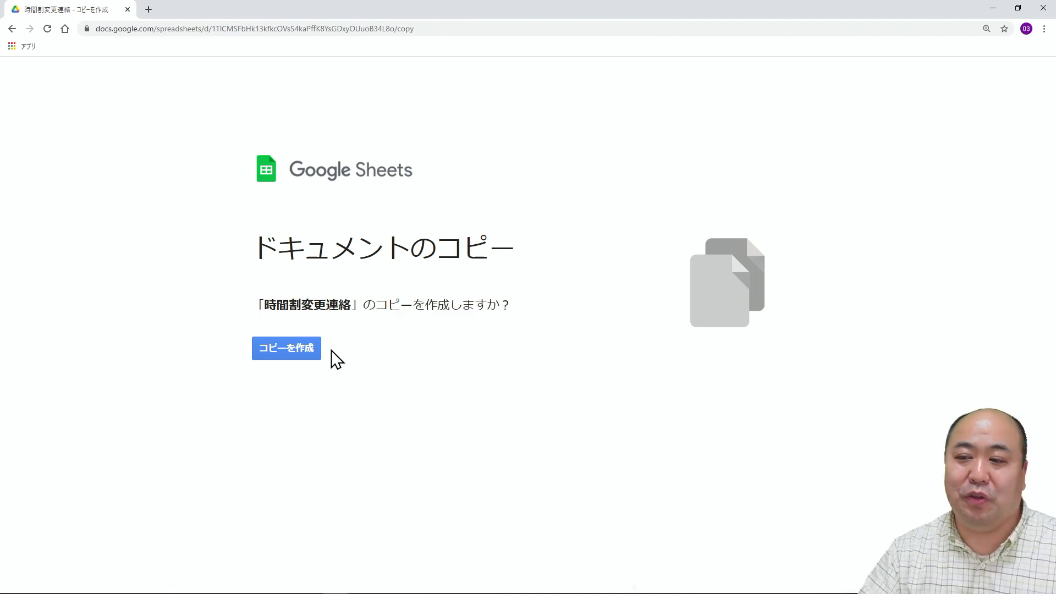
click(307, 352)
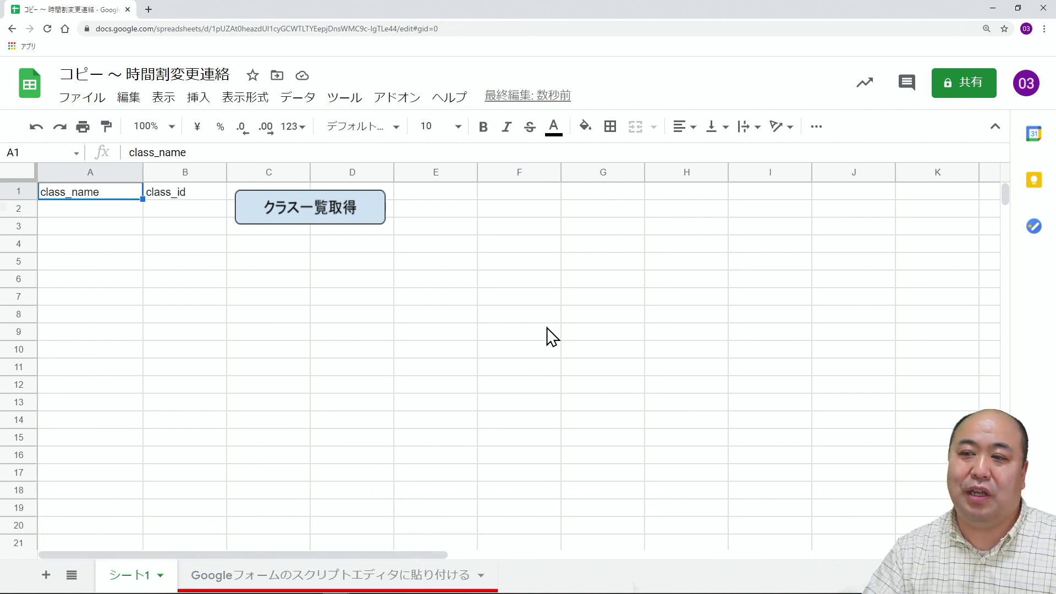
- Run the クラス一覧取得 script from the sheet and grant it the requested access with the teacher's Google account
click(335, 210)
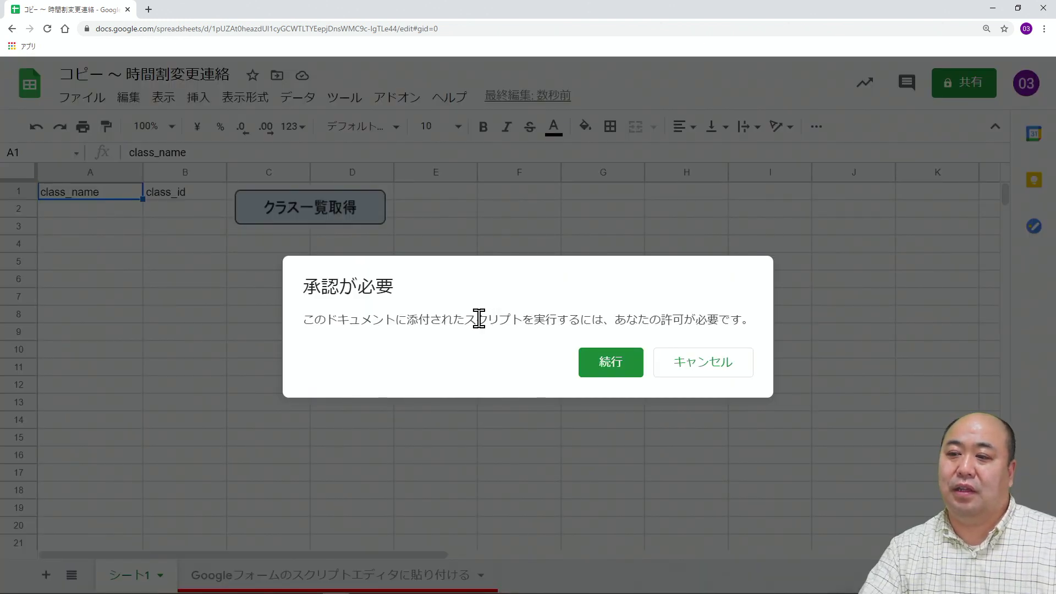
click(602, 365)
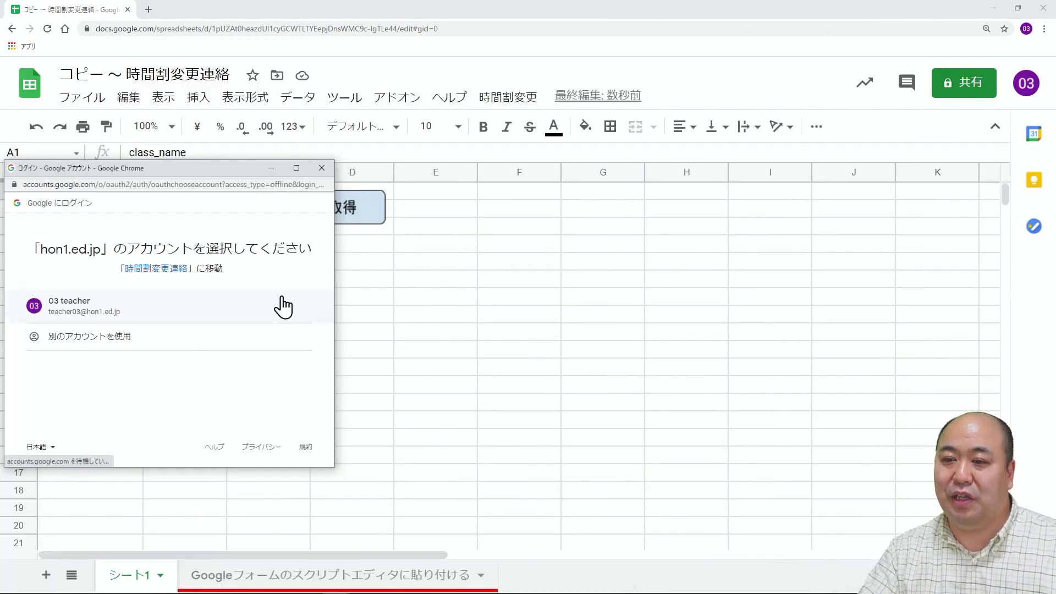
click(110, 305)
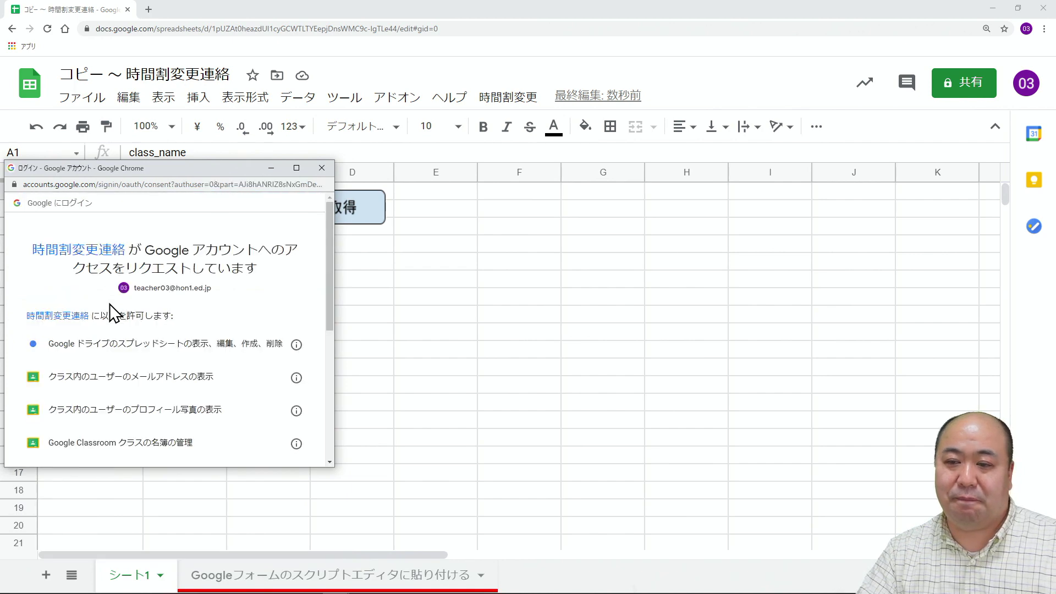
scroll(214, 326, down, 5)
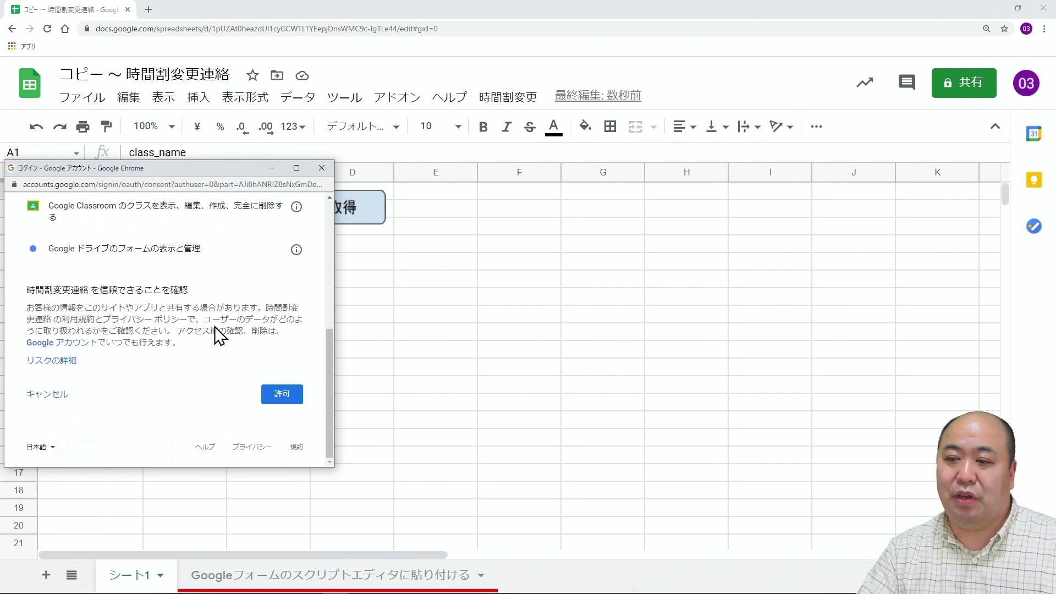
click(279, 395)
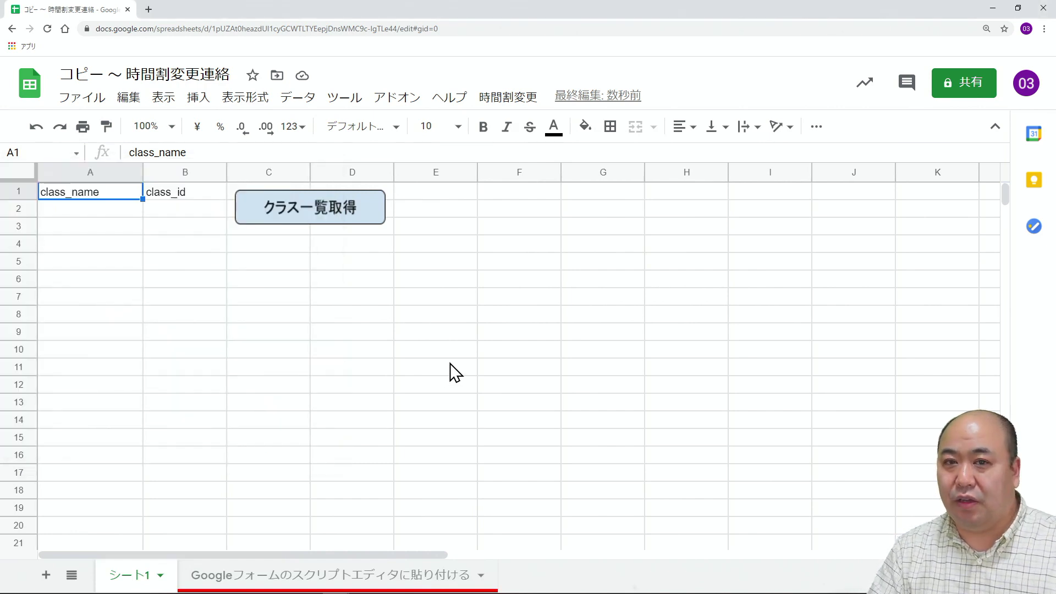
- Run クラス一覧取得 to fetch the class list, and compare it with the classes in Google Classroom
click(523, 106)
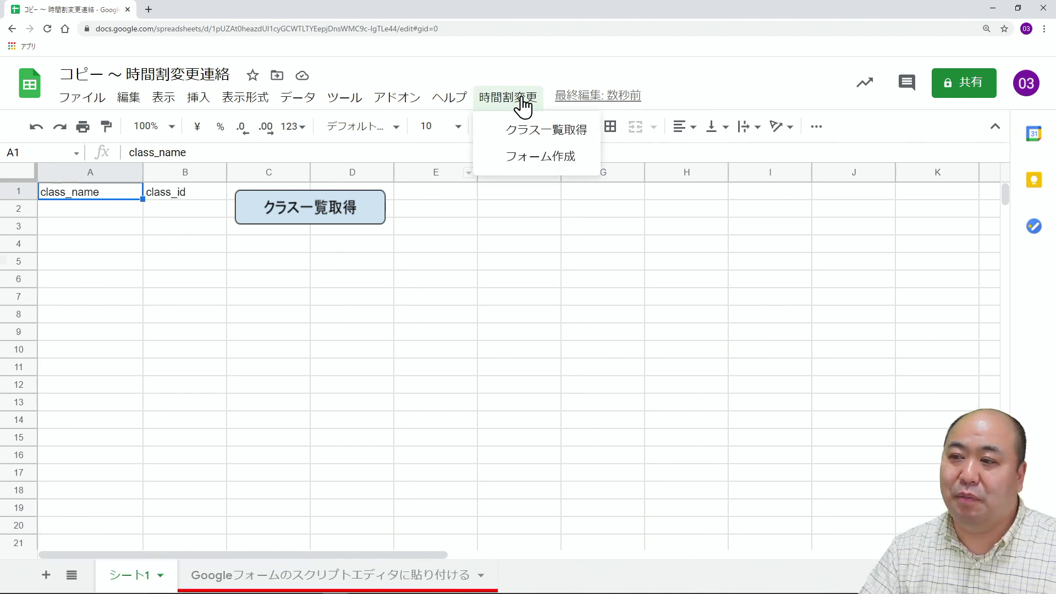
click(545, 130)
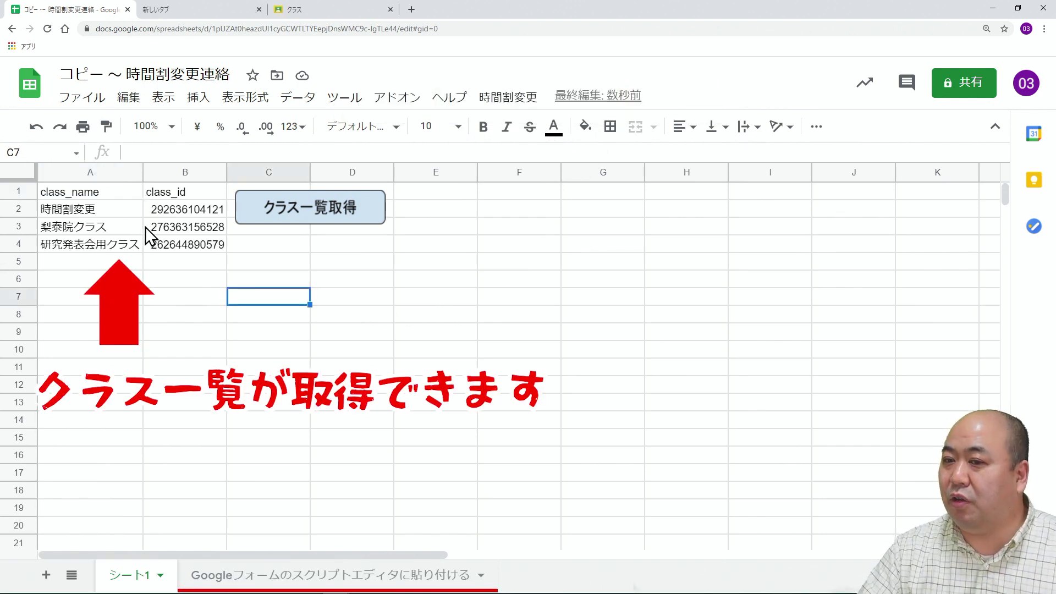
click(336, 10)
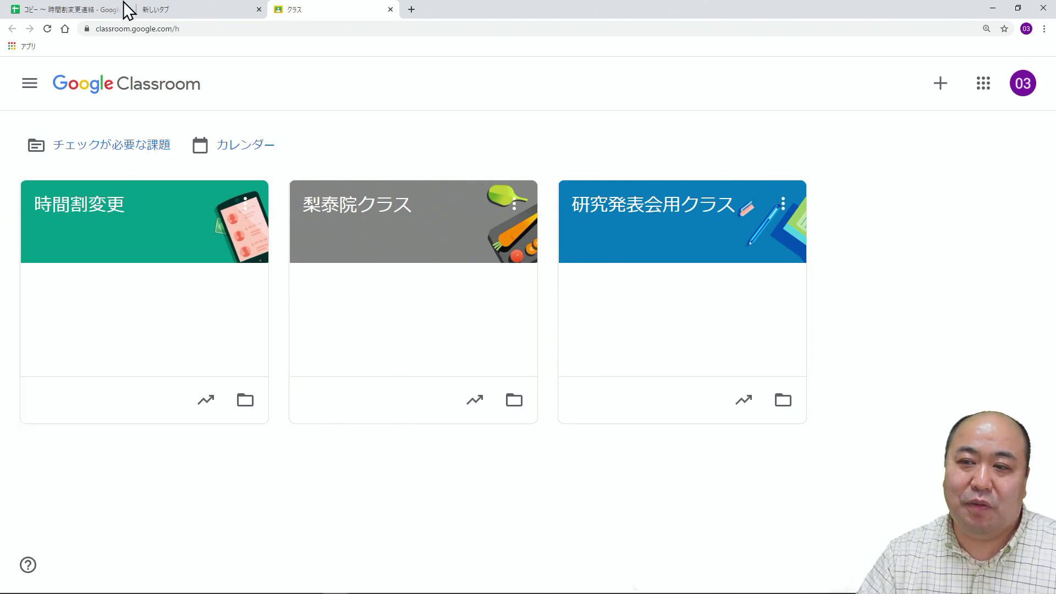
click(75, 12)
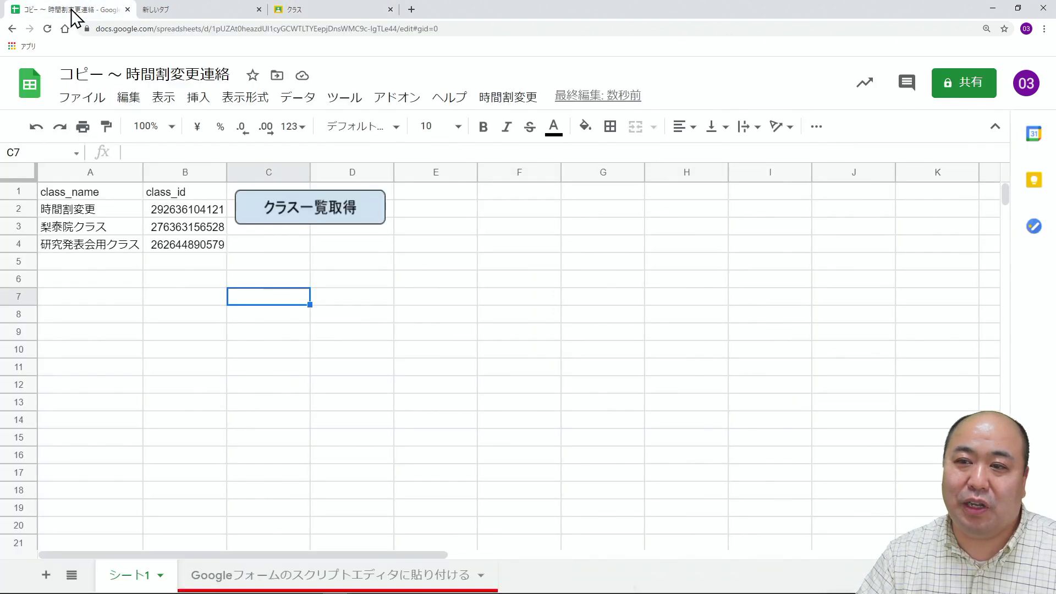
- Clear the 梨泰院クラス and 研究発表会用クラス entries in A3:B4, keeping only the 時間割変更 class
click(108, 238)
key(shift+Right)
key(shift+Down)
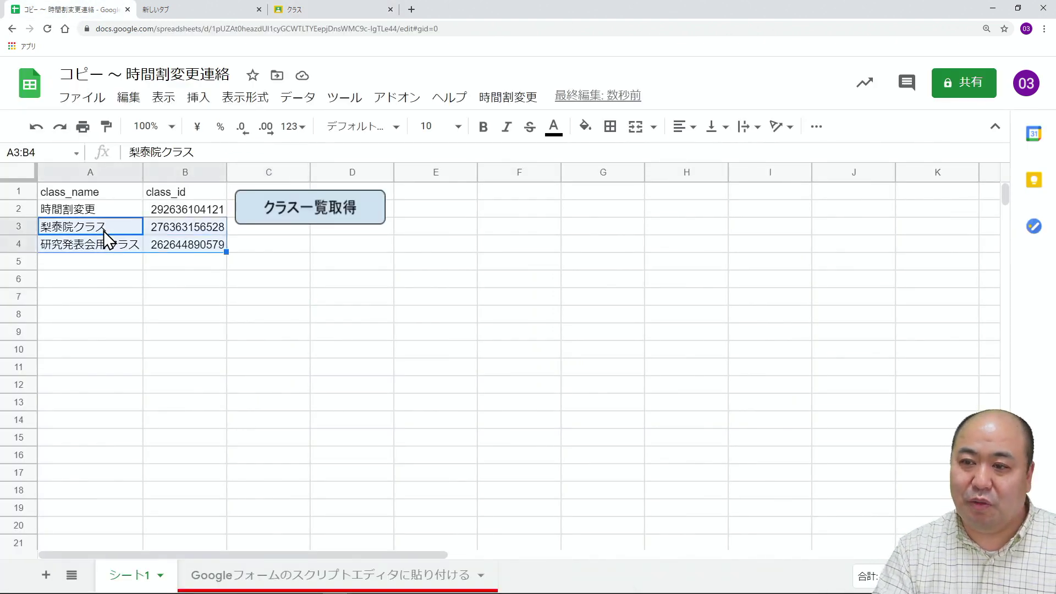
key(Delete)
key(Up)
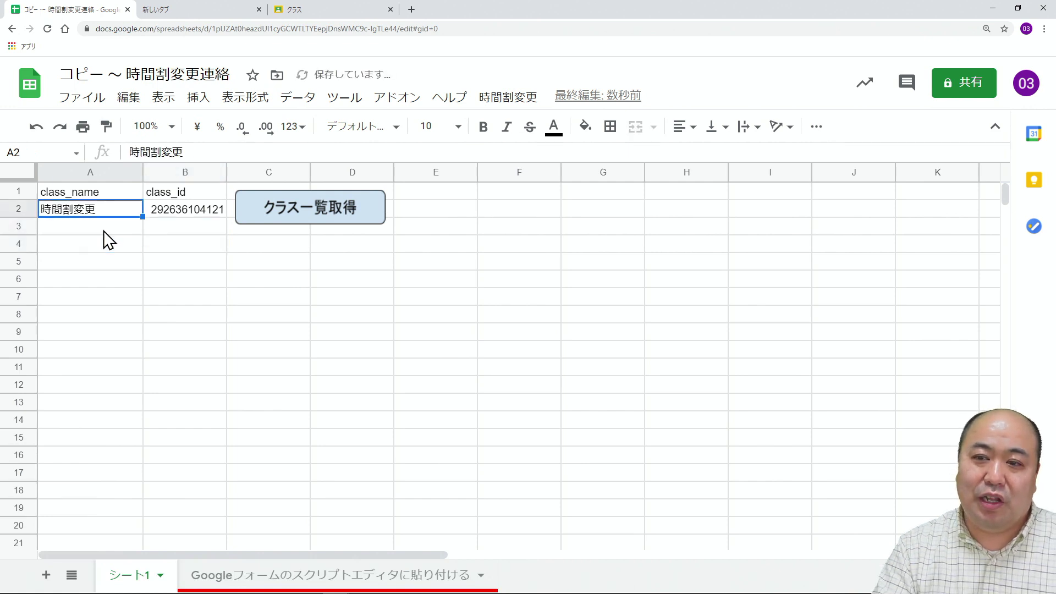
key(Up)
key(Down)
key(Up)
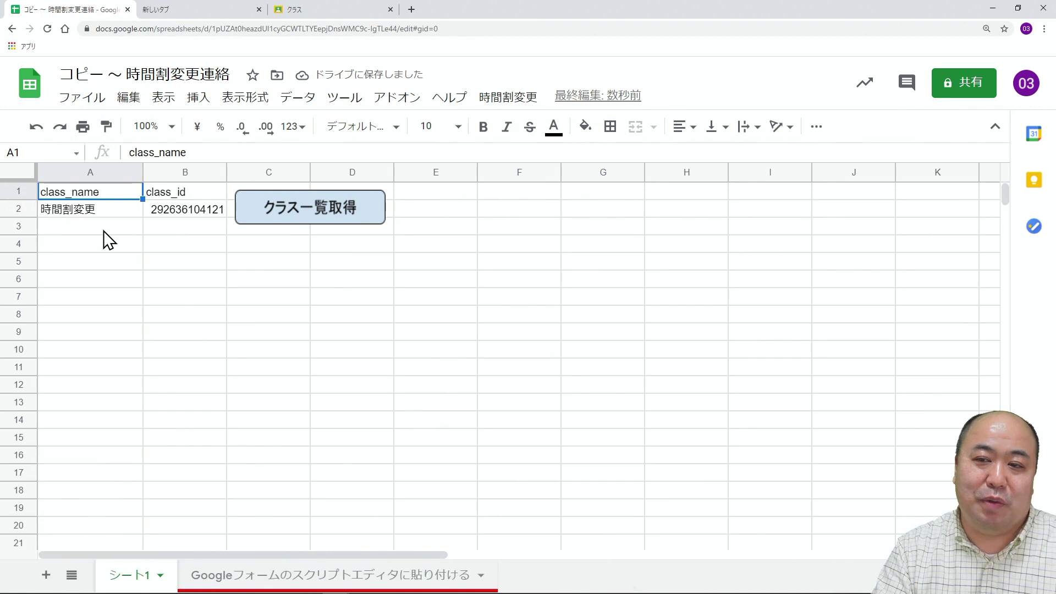
key(Down)
key(Right)
key(Up)
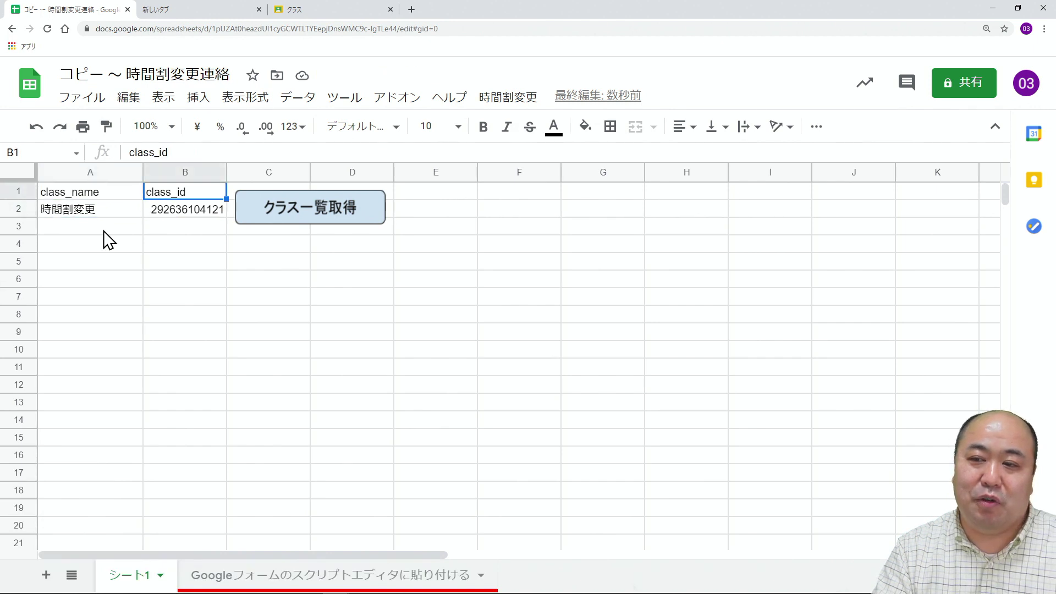
key(Down)
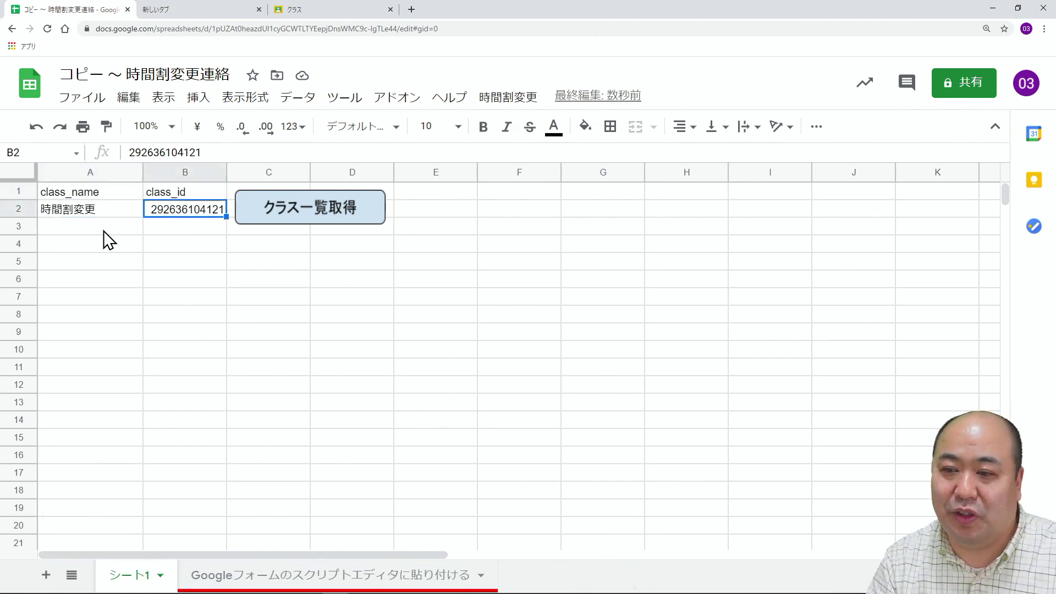
- Try moving the 時間割変更 class entry from row 2 to row 4, and undo the move
key(Left)
key(shift+Right)
key(ctrl+c)
key(Down)
key(Down)
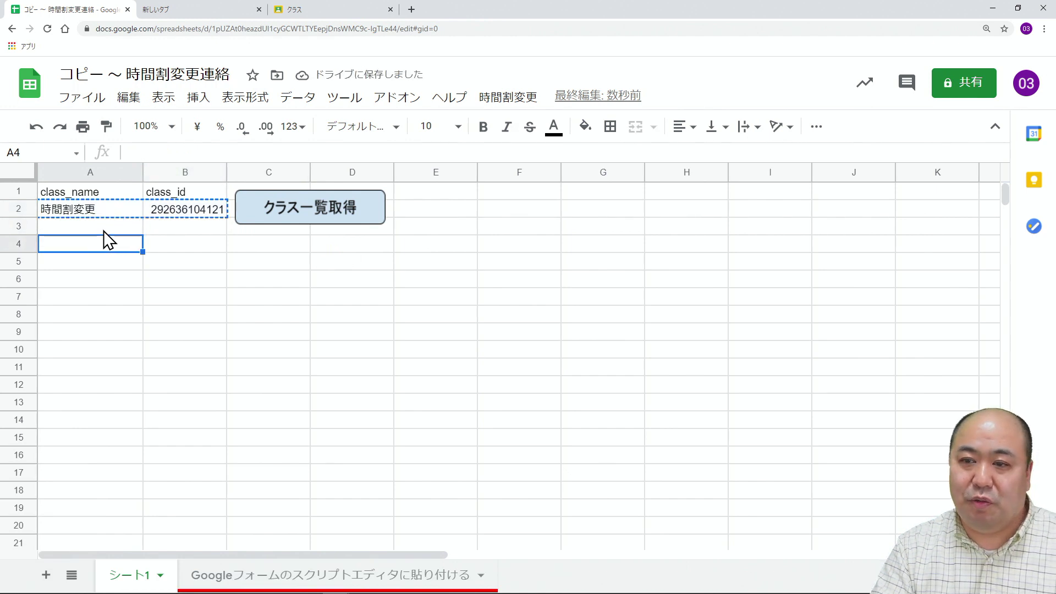
key(ctrl+v)
key(Up)
key(Up)
key(shift+Right)
key(Delete)
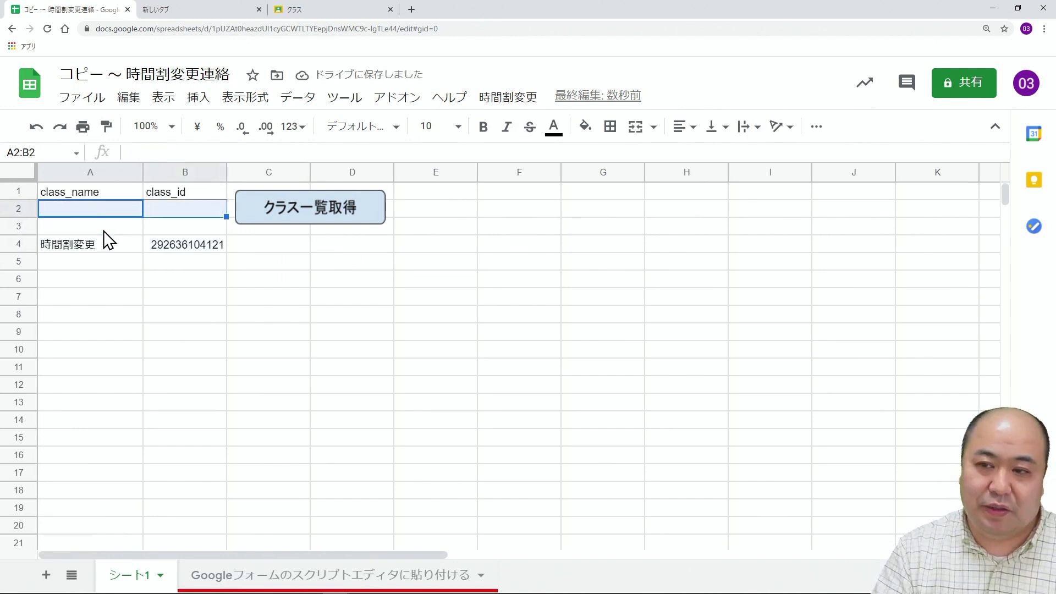
key(ctrl+z)
key(ctrl+z)
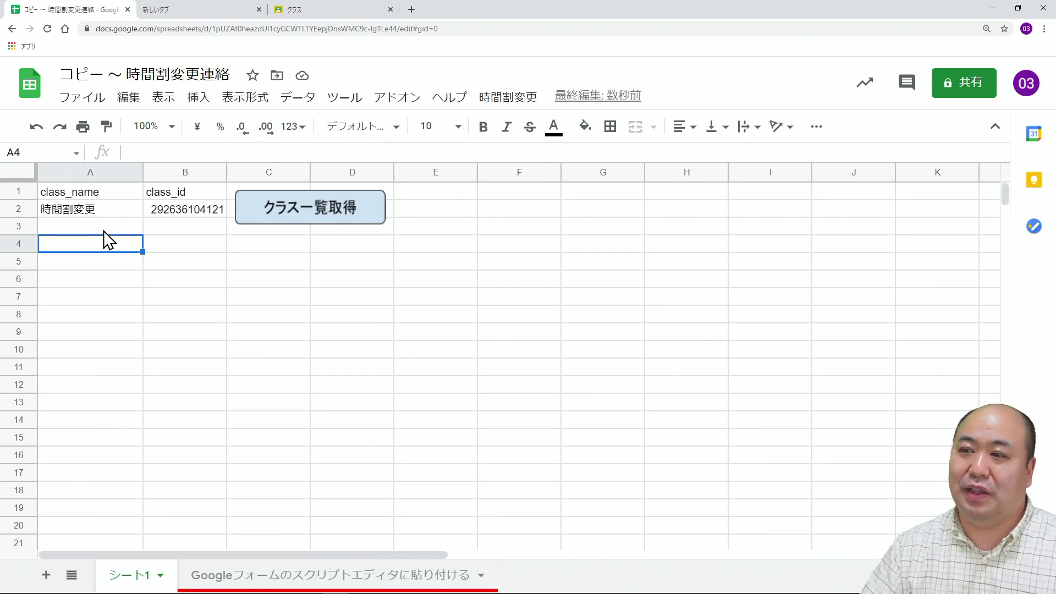
- Run フォーム作成 to generate the timetable-change form for the remaining class, and dismiss the completion message
click(489, 105)
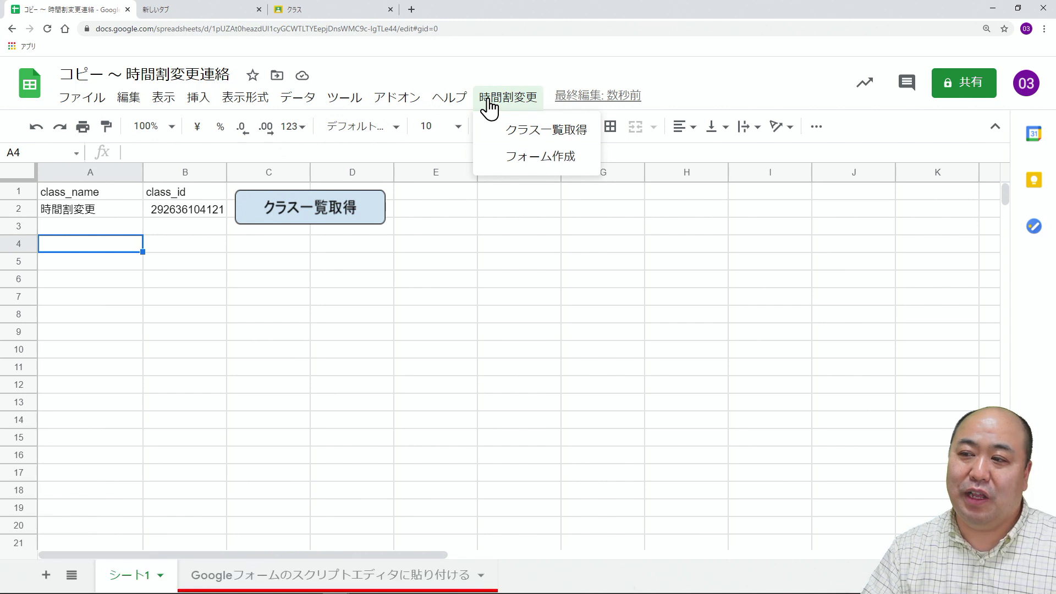
click(524, 159)
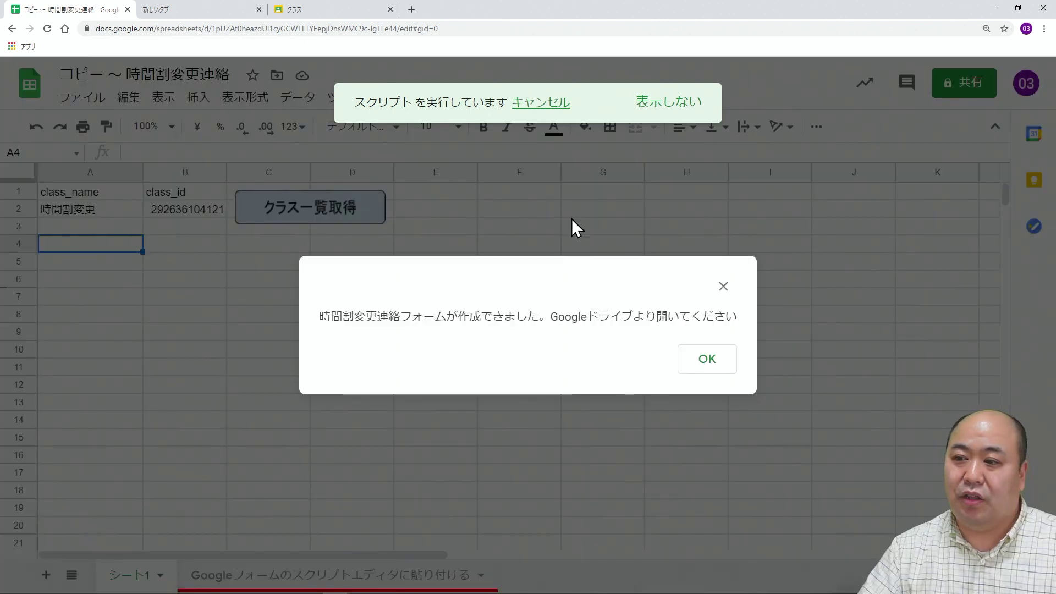
click(705, 362)
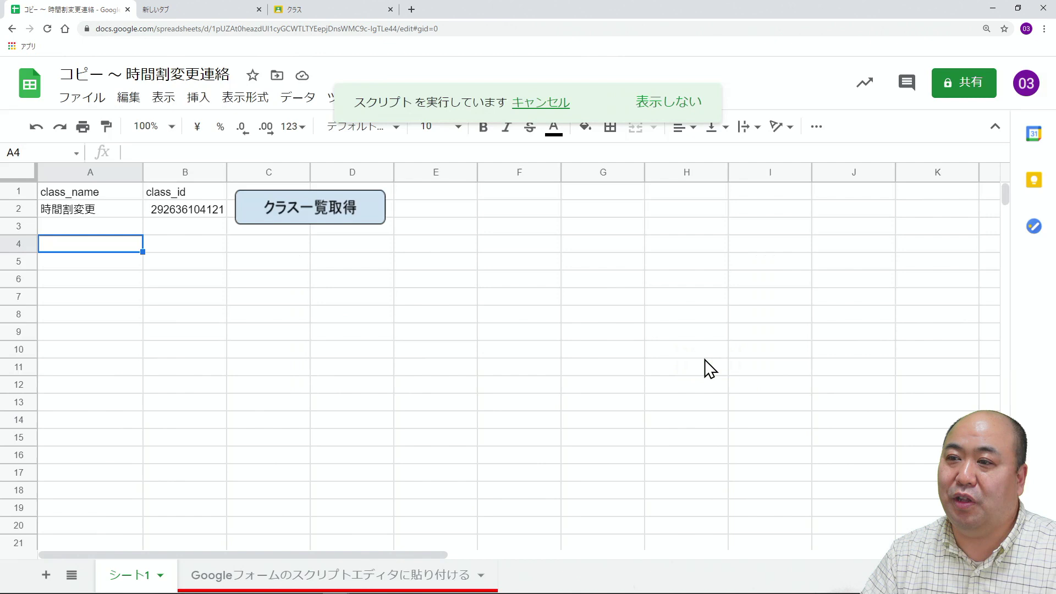
- Open Google Drive in a new tab and open the newly created form 時間割変更連絡2021/03/05_12:56:17
click(414, 9)
click(1015, 83)
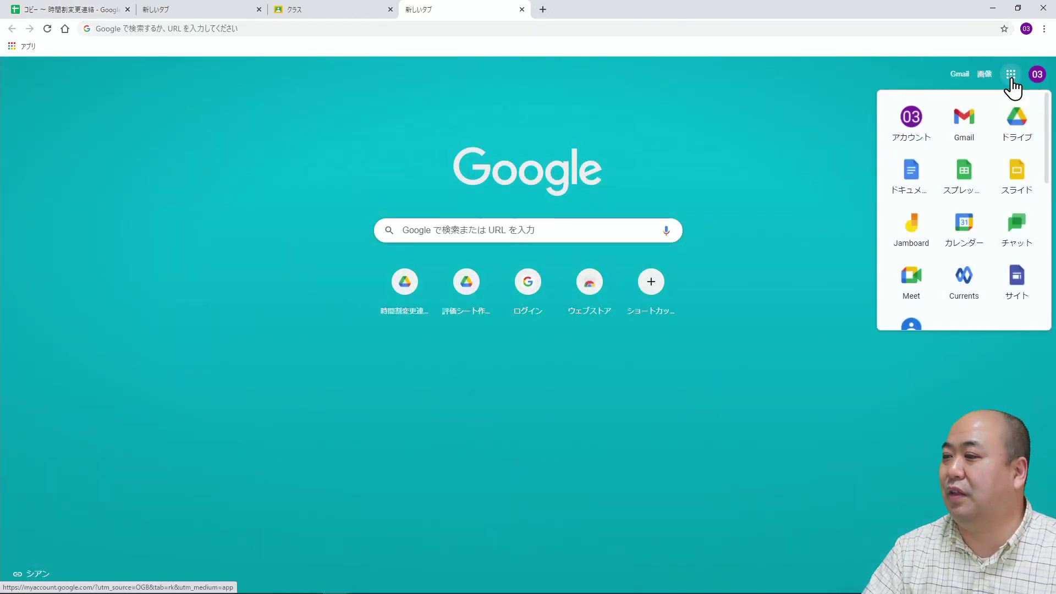
click(1002, 127)
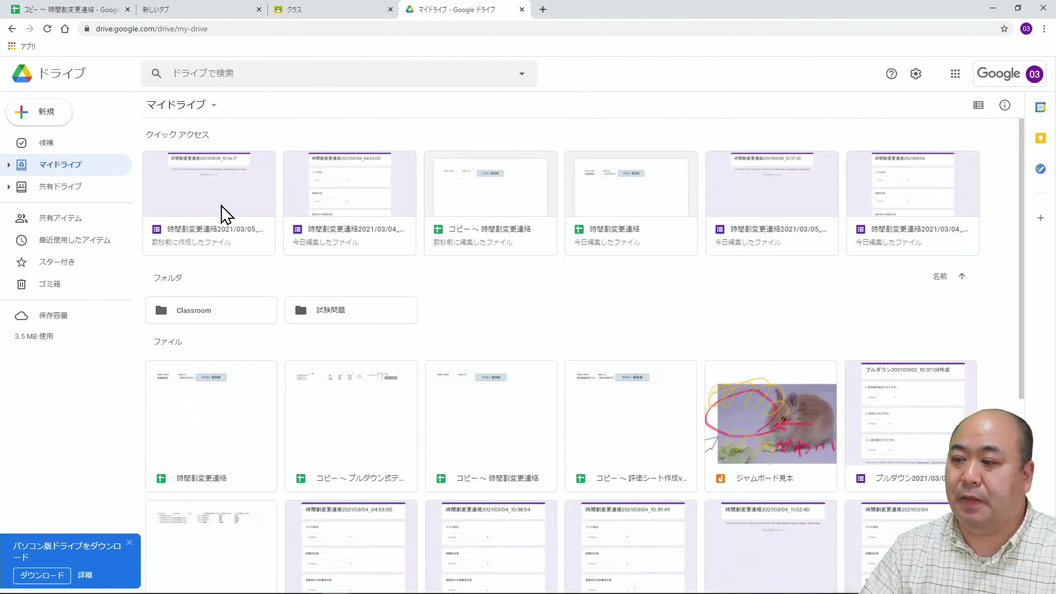
click(212, 211)
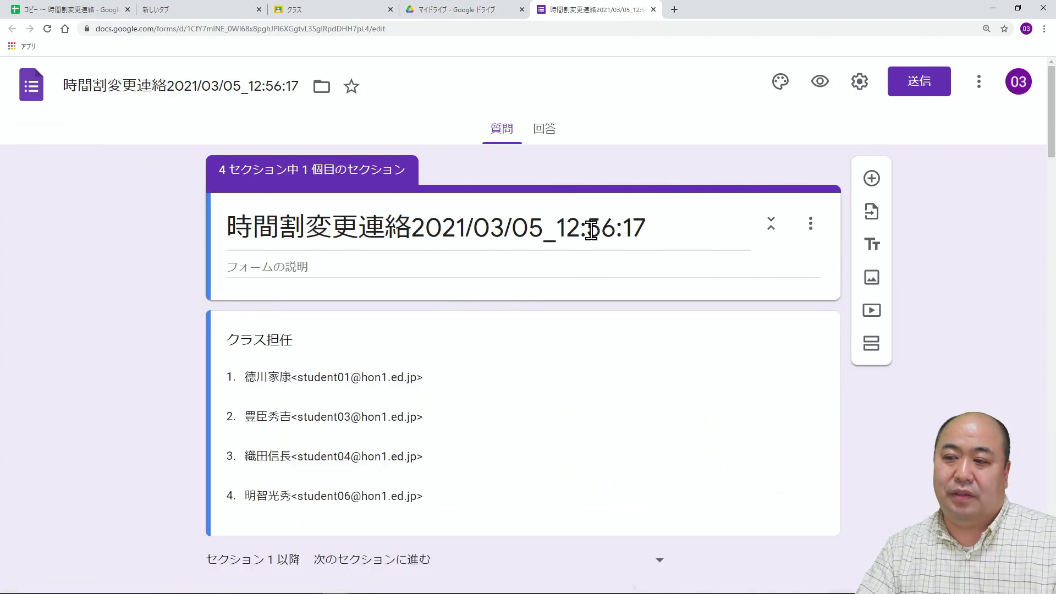
- Shorten the form's title to 時間割変更連絡2021/03/05 by removing the time suffix
click(591, 229)
click(530, 230)
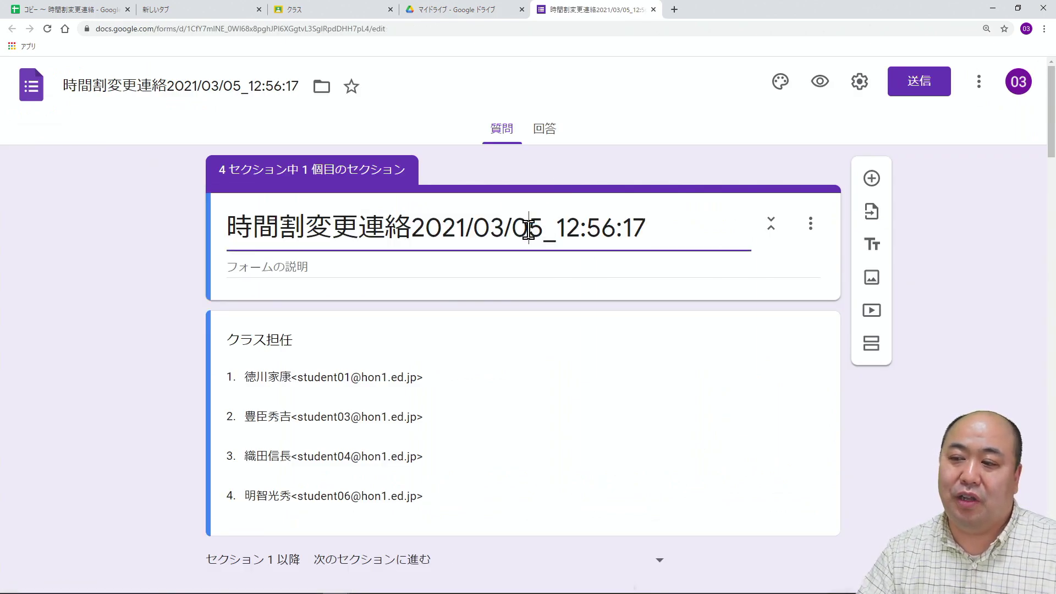
drag(546, 229, 678, 225)
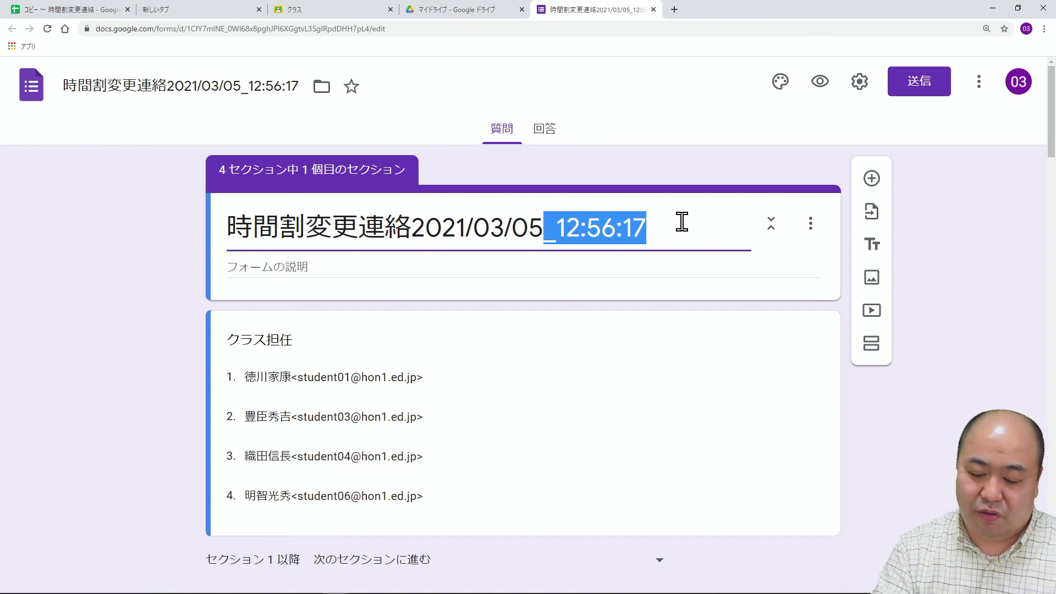
key(BackSpace)
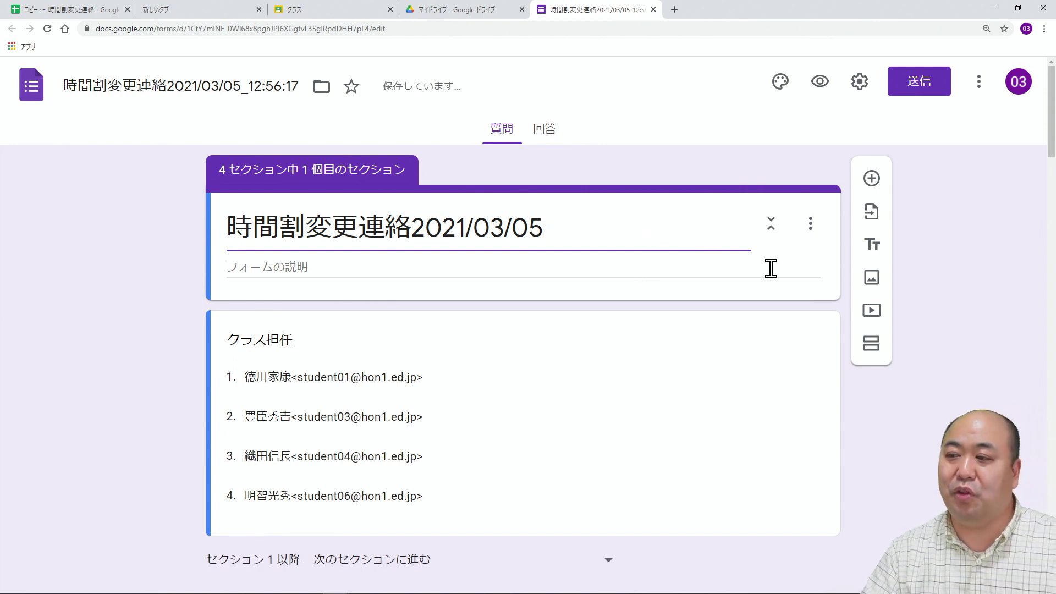
click(929, 295)
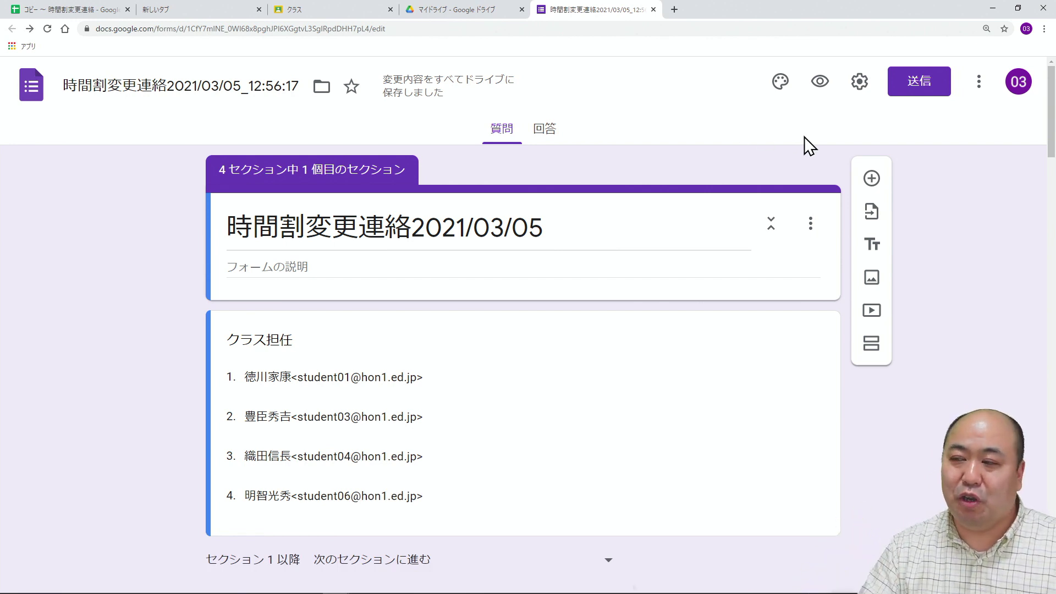
- Open the form's script editor and delete all the default myFunction code in コード.gs
click(980, 88)
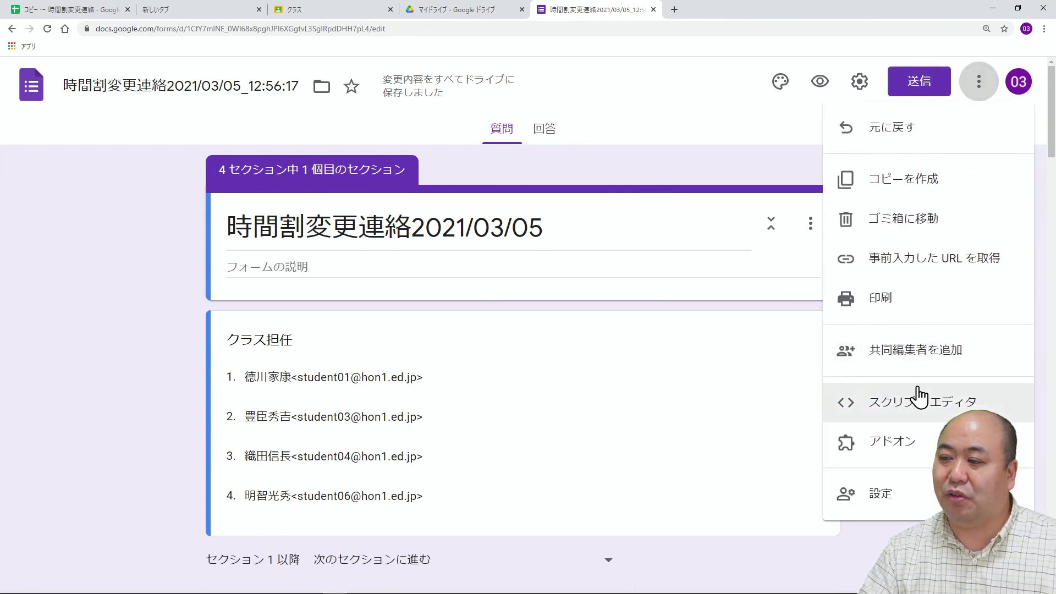
click(915, 404)
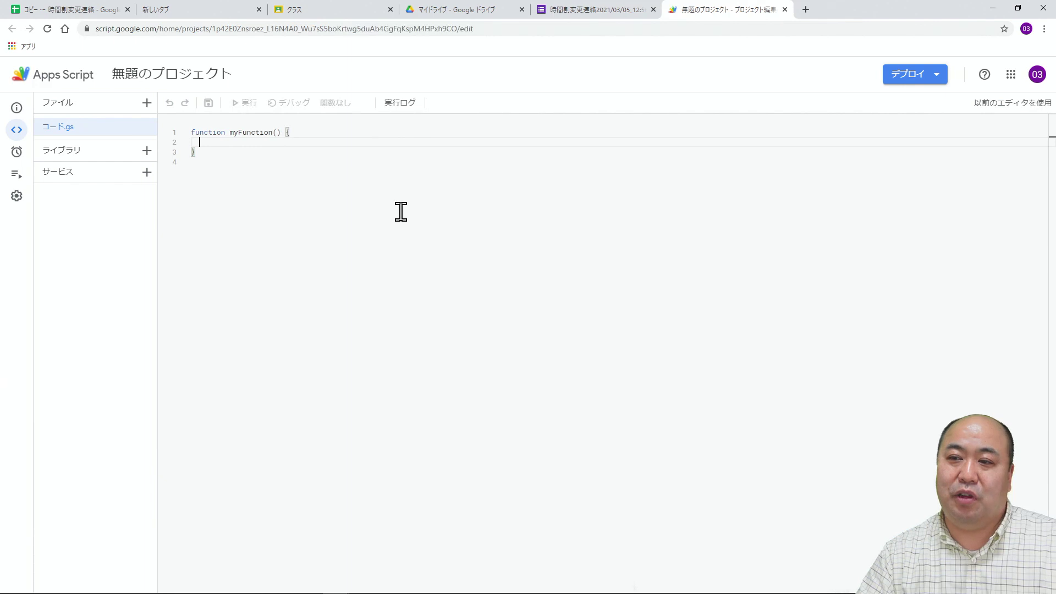
drag(266, 165, 171, 134)
key(BackSpace)
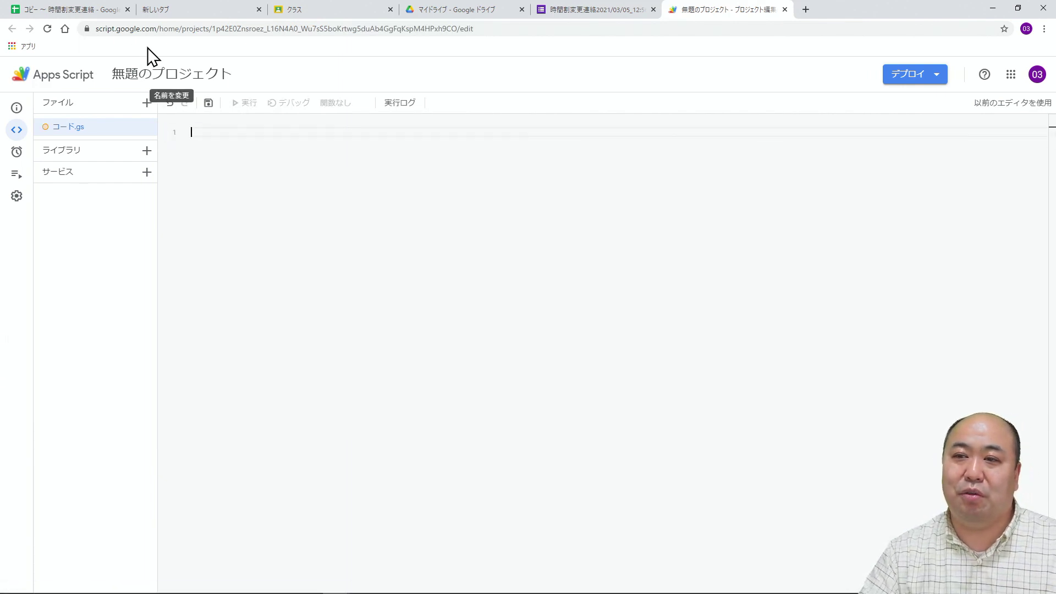
- Copy the script lines in A1:A66 from the spreadsheet's sheet Googleフォームのスクリプトエディタに貼り付ける
click(101, 10)
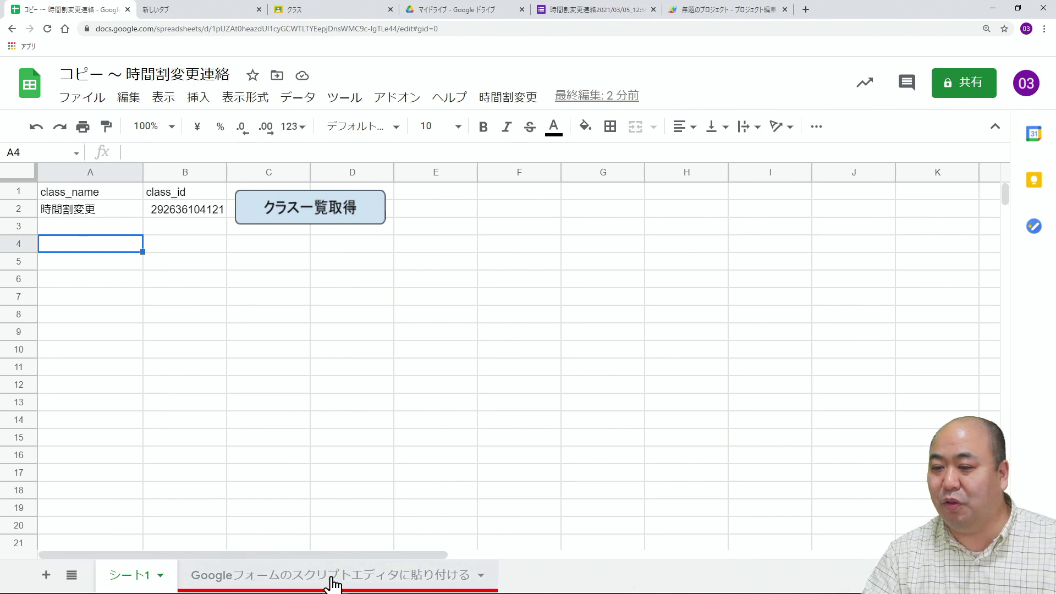
click(367, 578)
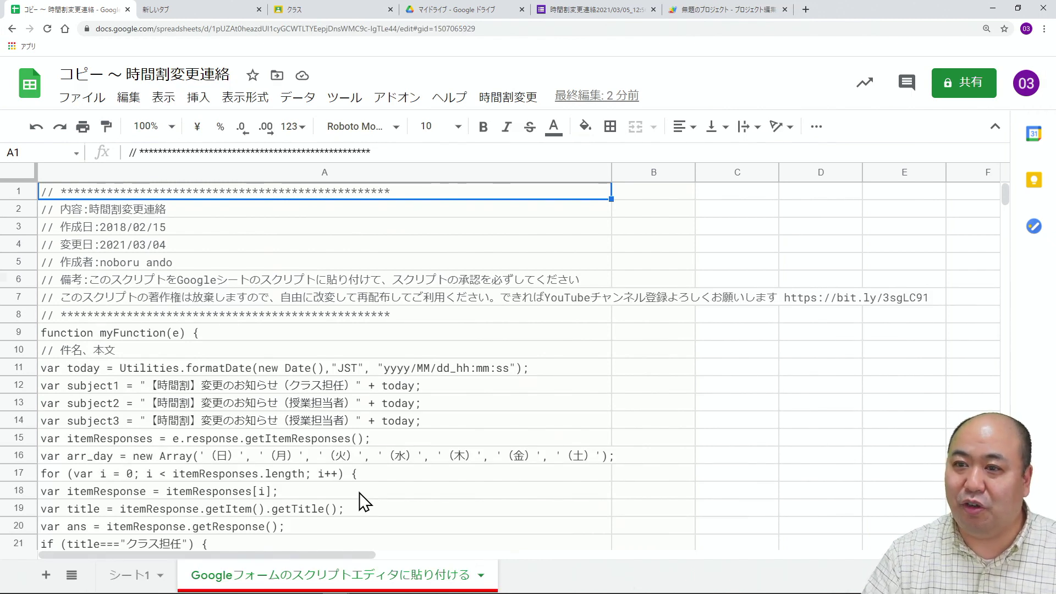
key(shift+Down)
key(shift+Down)
key(shift+Down)
key(shift+Down)
key(shift+Down)
key(shift+Down)
key(shift+Down)
key(shift+Down)
key(shift+Down)
key(shift+Down)
key(shift+Down)
key(shift+Down)
key(shift+Down)
key(shift+Down)
key(shift+Down)
key(shift+Down)
key(shift+Down)
key(shift+Down)
key(shift+Down)
key(shift+Down)
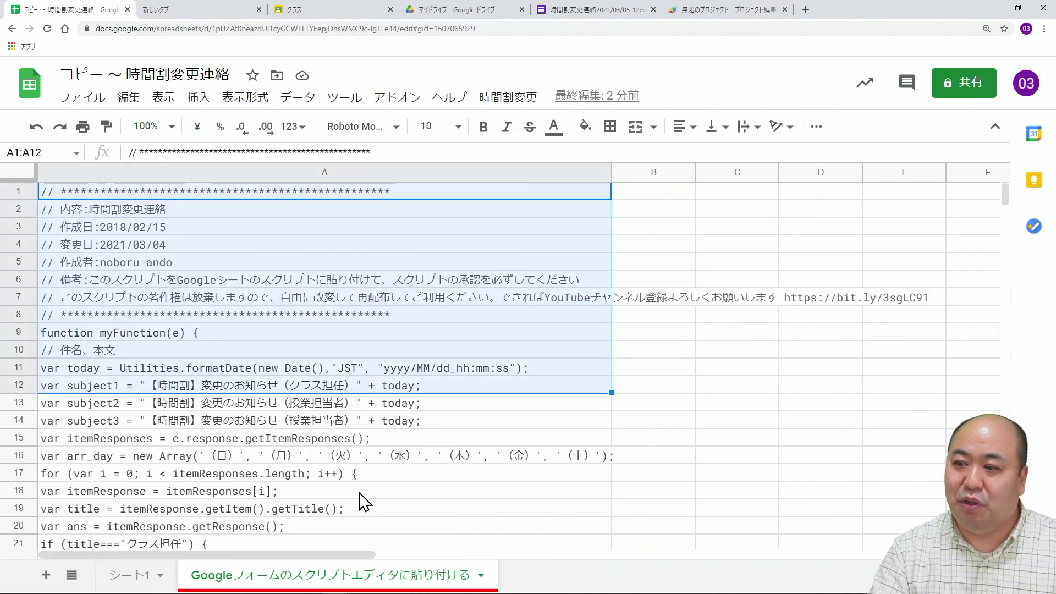
key(shift+Down)
key(shift+Down)
key(shift+Down)
key(shift+Down)
key(shift+Down)
key(shift+Down)
key(shift+Down)
key(shift+Down)
key(shift+Down)
key(shift+Down)
key(shift+Down)
key(shift+Down)
key(shift+Down)
key(shift+Down)
key(shift+Down)
key(shift+Down)
key(shift+Down)
key(shift+Down)
key(shift+Down)
key(shift+Down)
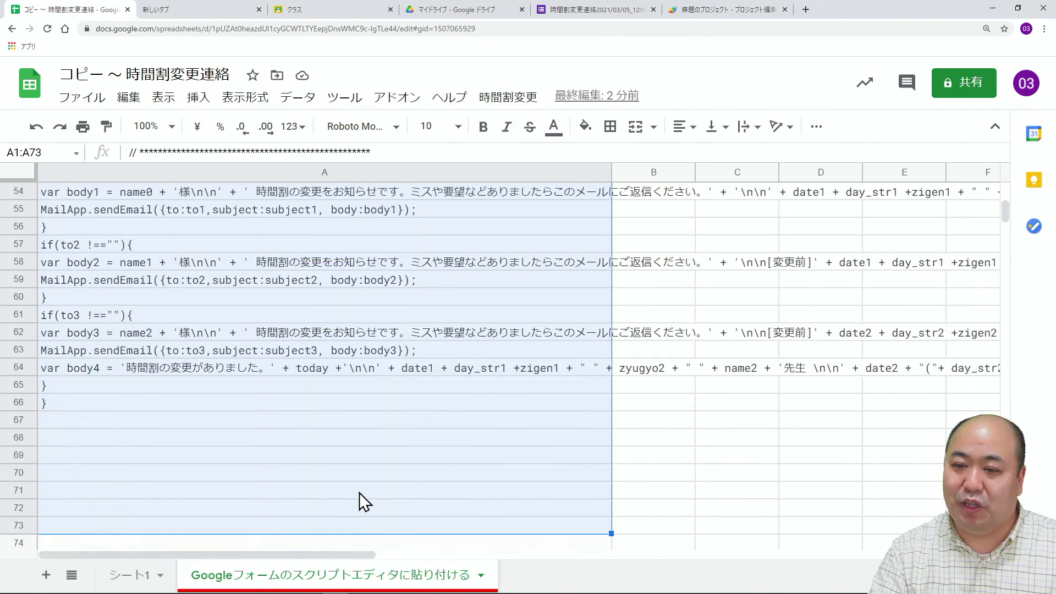
key(shift+Up)
key(shift+Up)
key(shift+Up)
key(shift+Up)
key(shift+Up)
key(shift+Up)
key(shift+Up)
key(shift+Up)
key(shift+Up)
key(shift+Down)
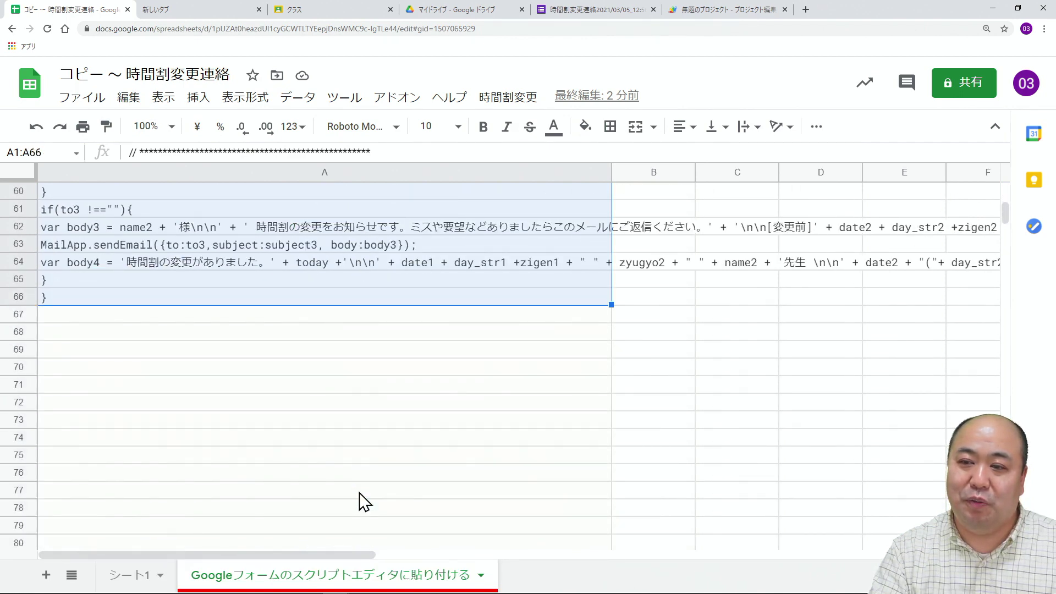
key(ctrl+c)
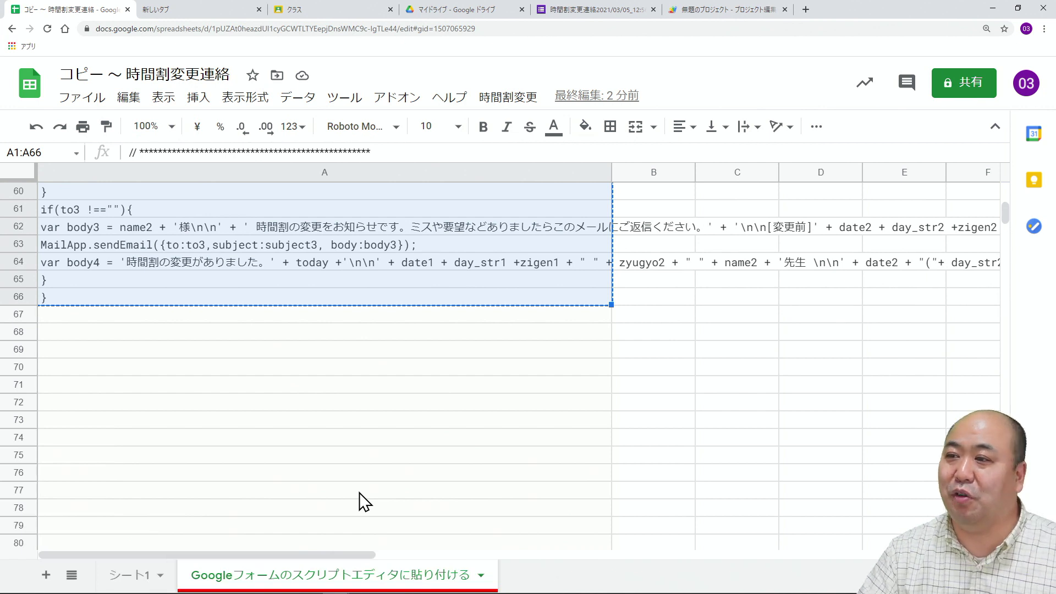
- Paste the copied script into the empty コード.gs of the form's Apps Script project and save it
click(710, 14)
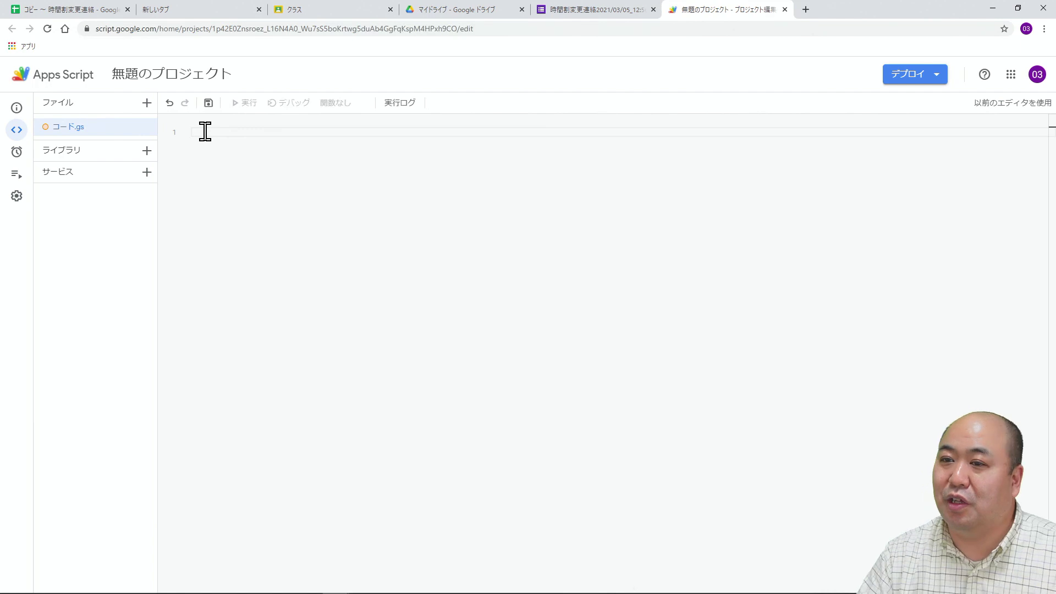
key(ctrl+v)
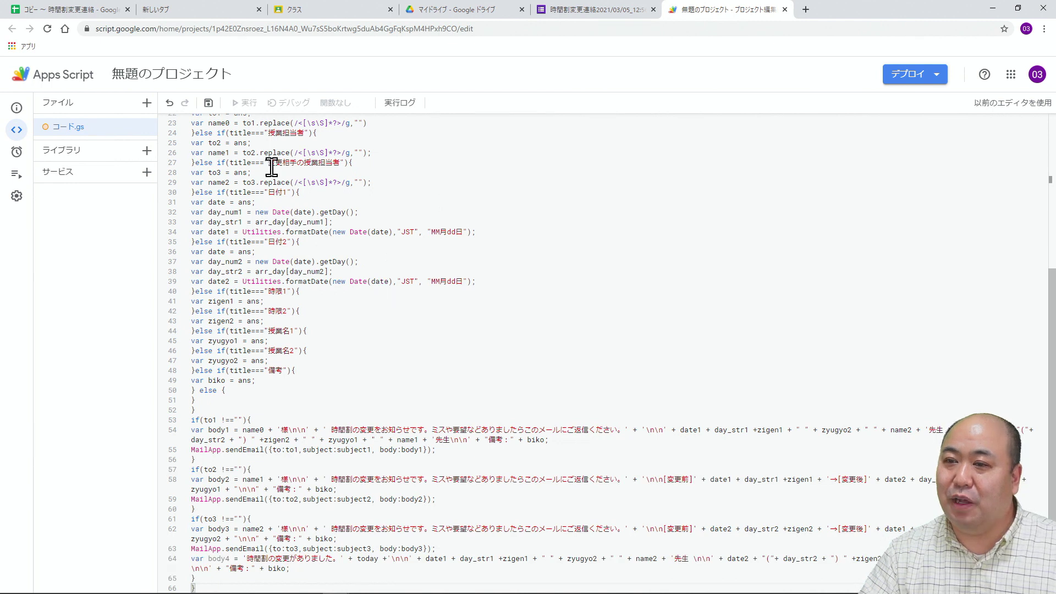
click(209, 105)
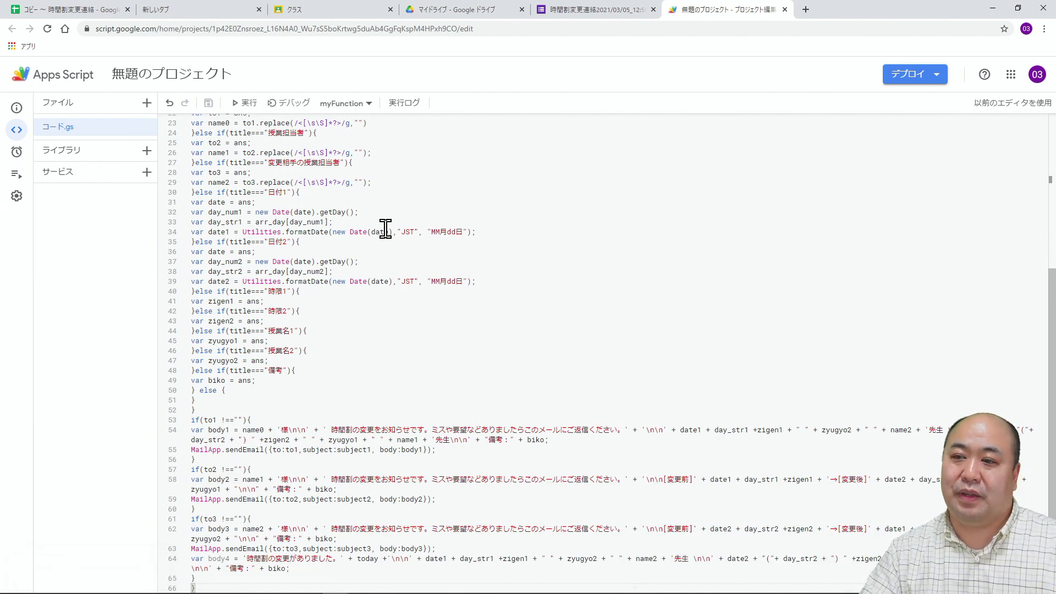
- Run myFunction and authorize the project with the teacher account to send email on its behalf
click(247, 106)
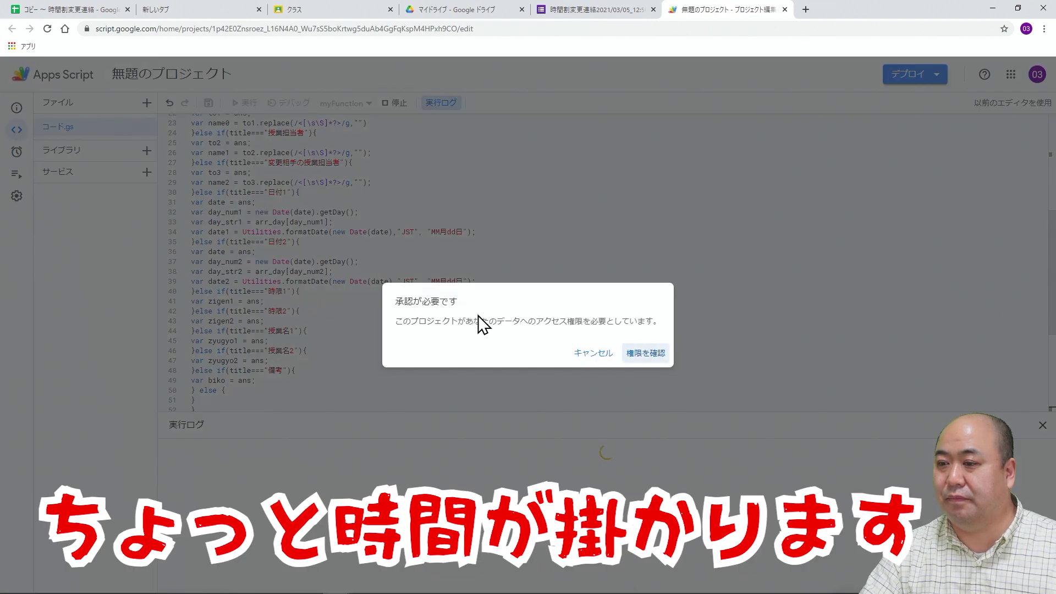
click(648, 355)
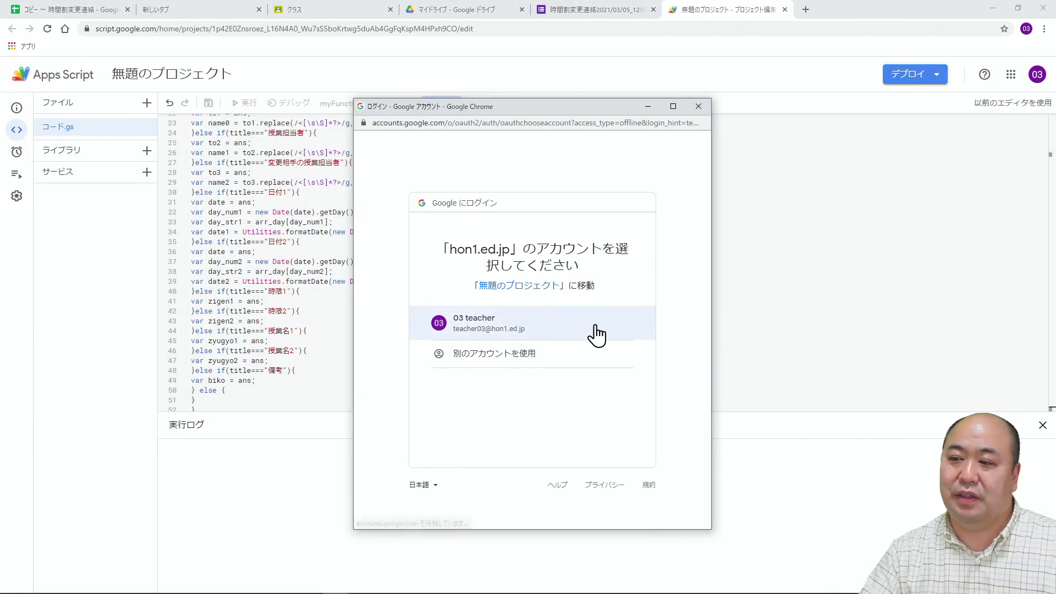
click(476, 327)
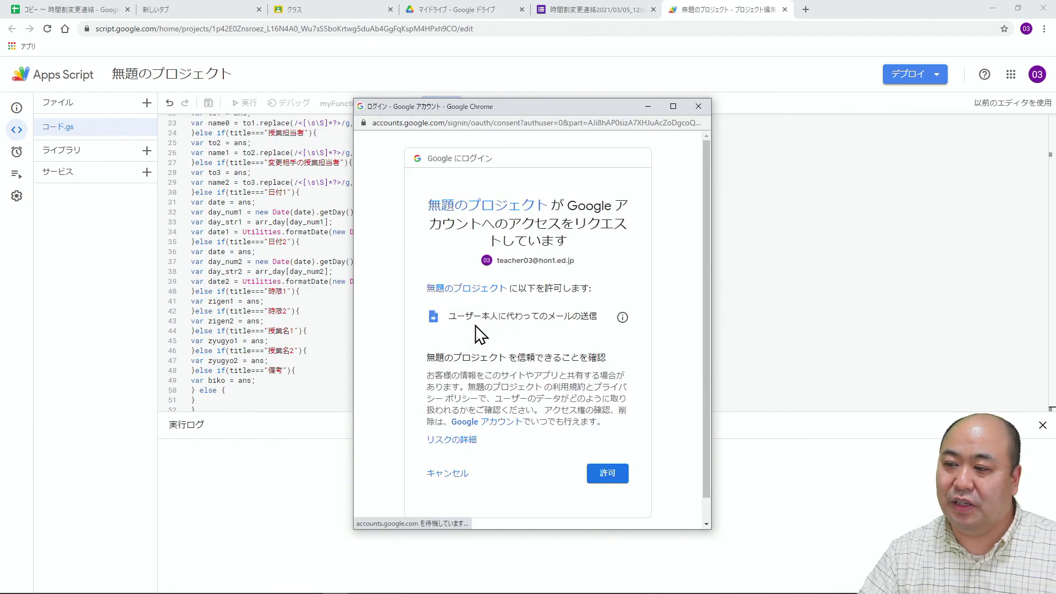
click(607, 474)
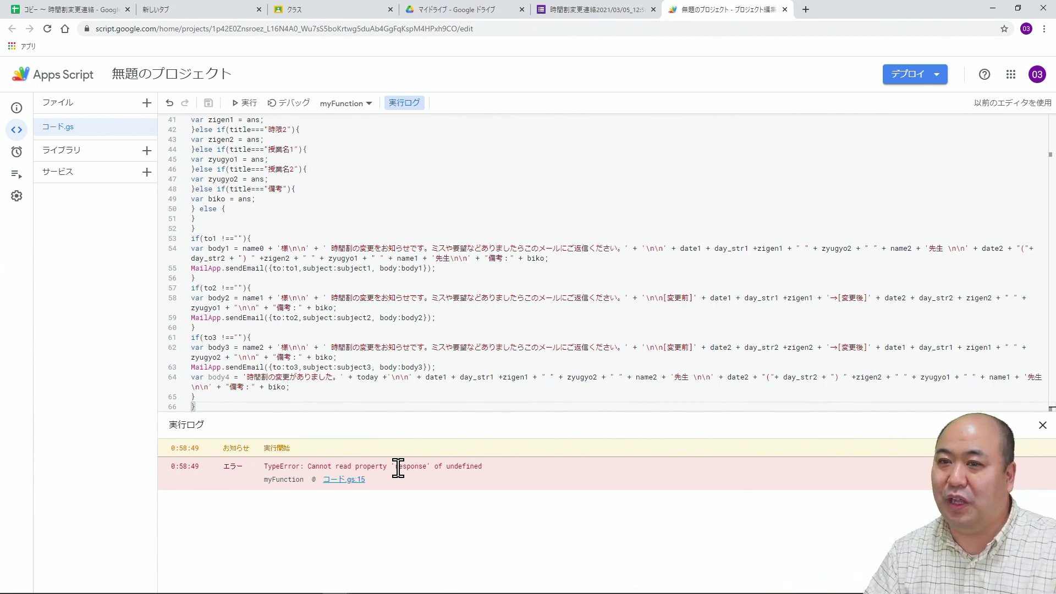
- Add a trigger that runs myFunction from the form with event type フォーム送信時, saving it and granting the requested account permissions
click(16, 156)
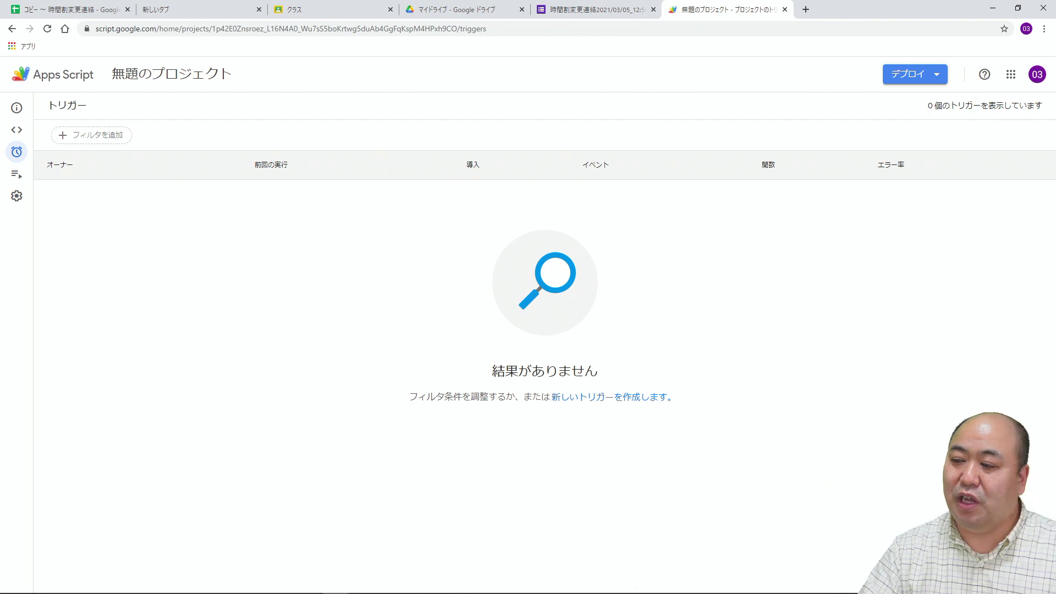
click(600, 396)
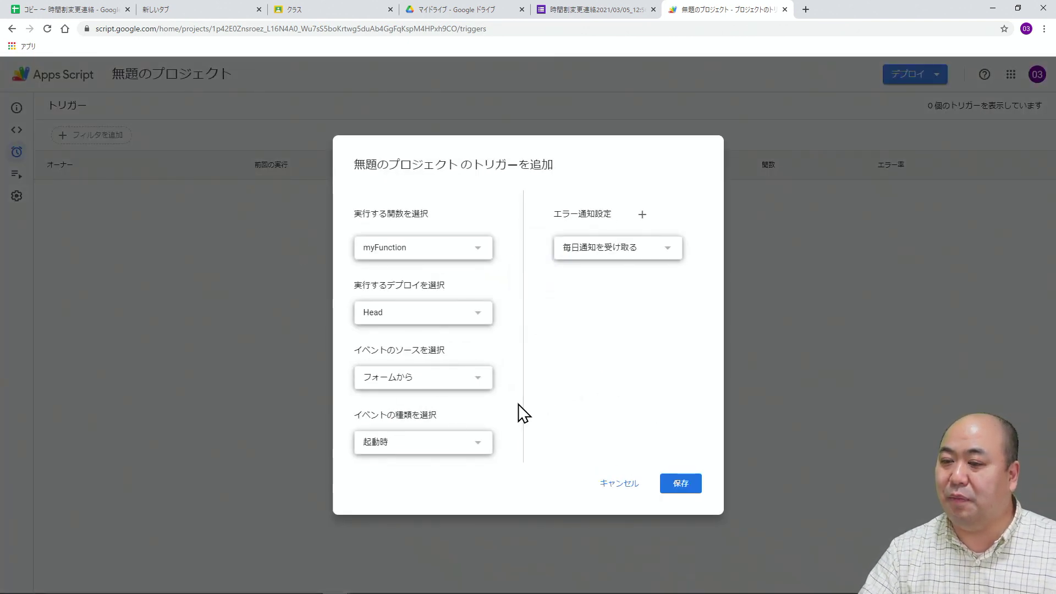
click(456, 450)
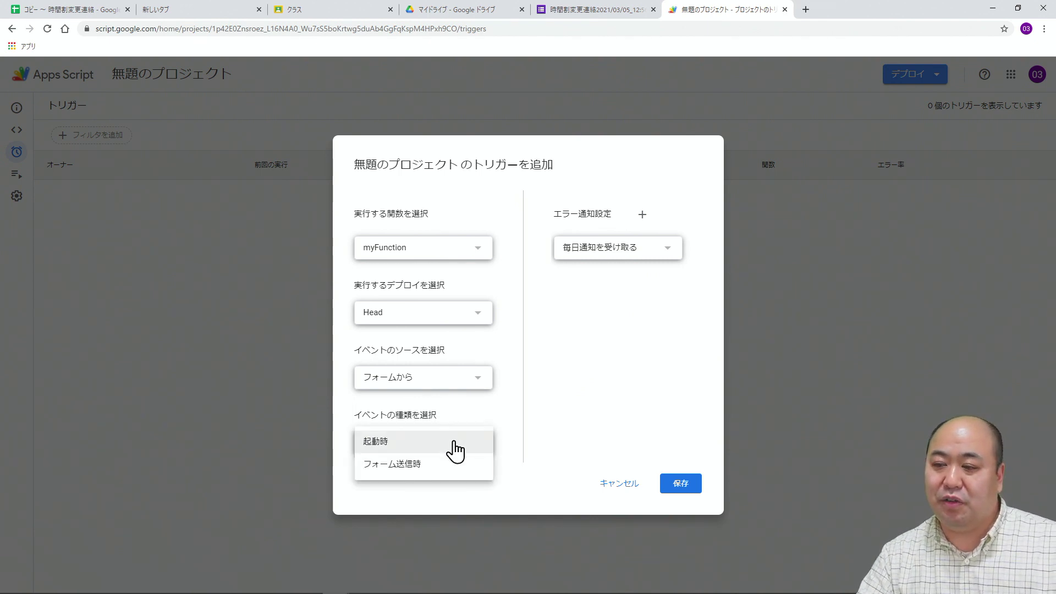
click(408, 467)
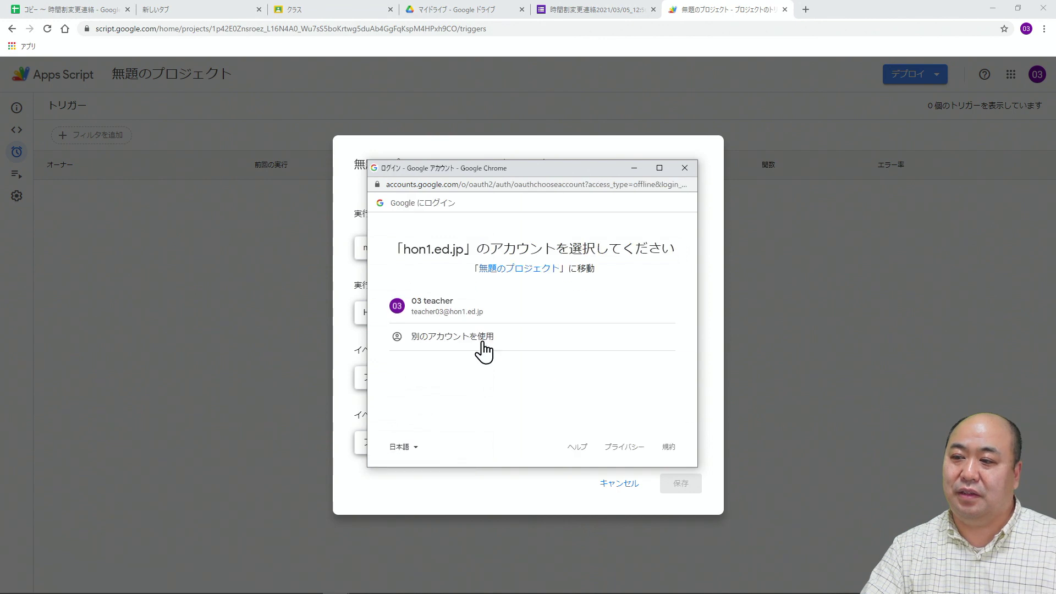
click(440, 313)
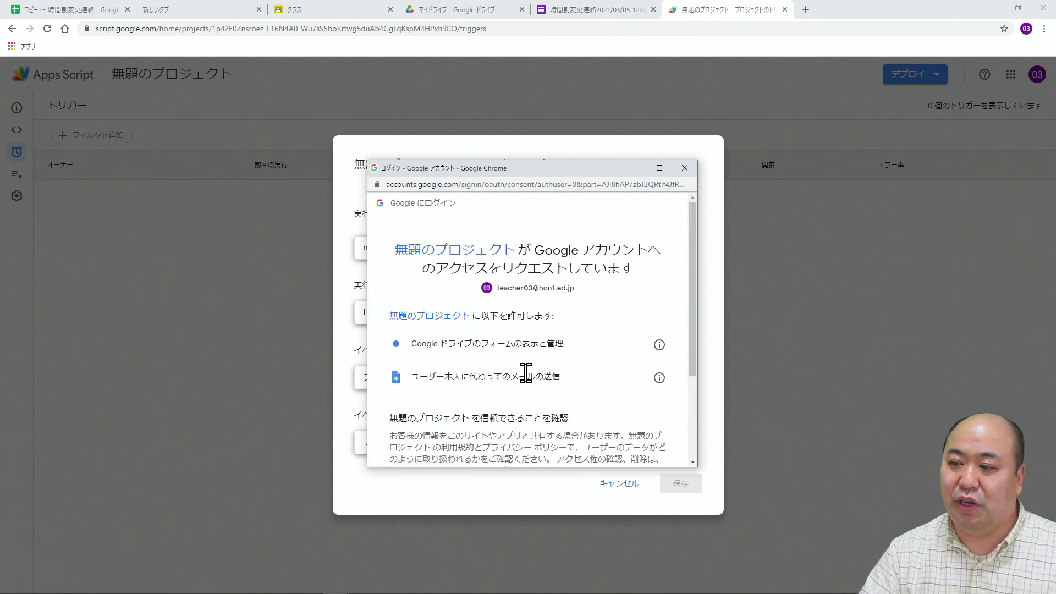
scroll(526, 373, down, 3)
click(643, 396)
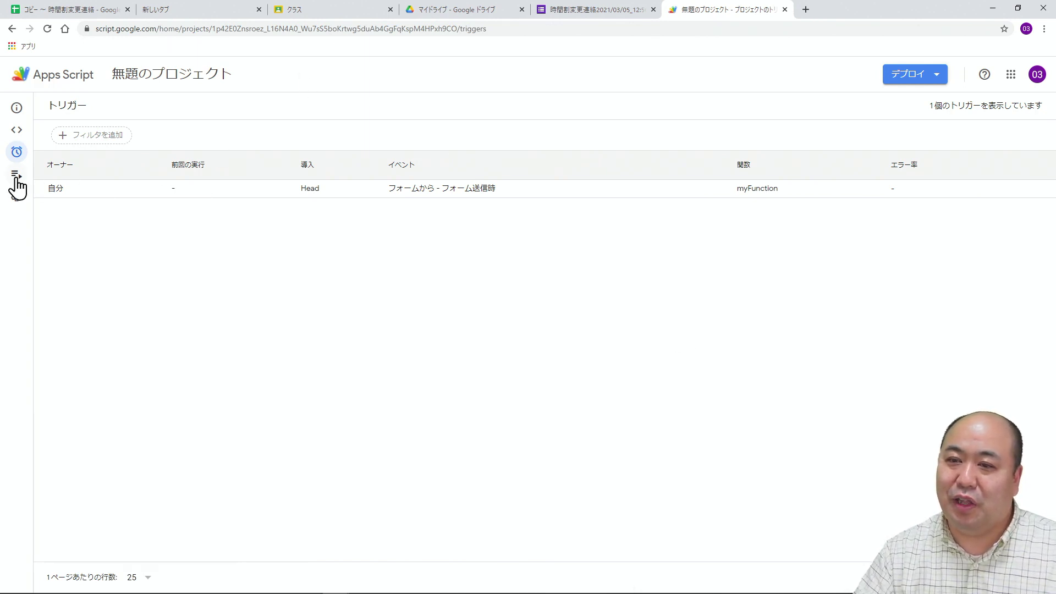
- Enable showing the appsscript.json manifest file in the editor in the project settings
mouse_move(17, 181)
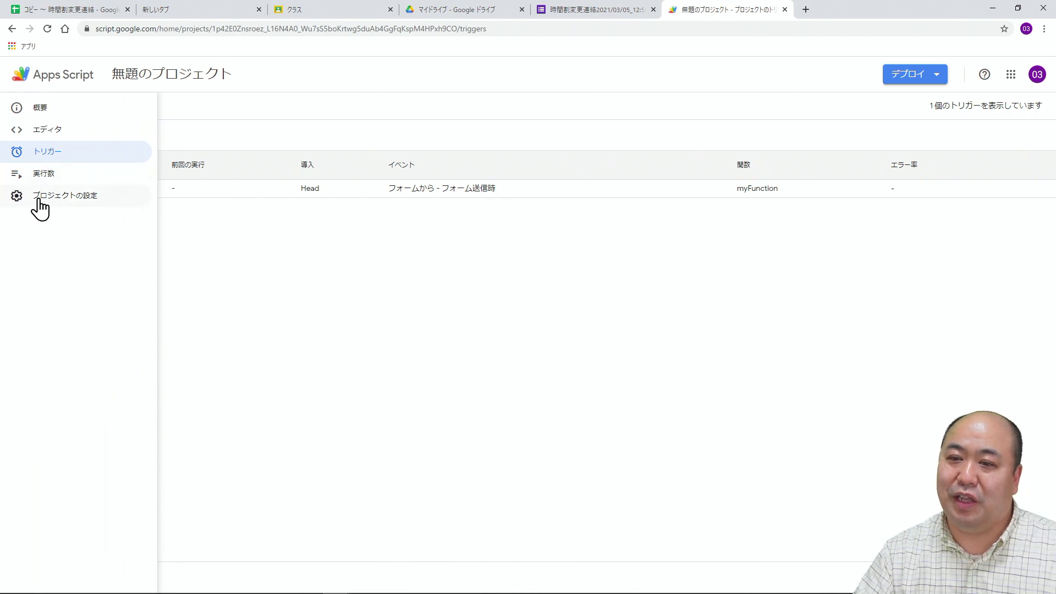
click(20, 198)
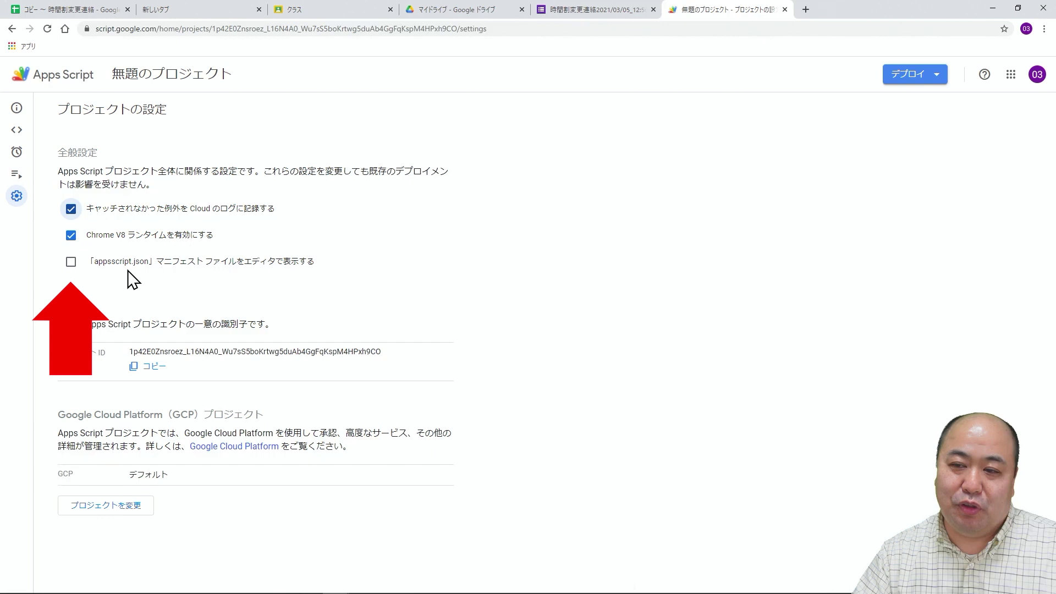
click(71, 262)
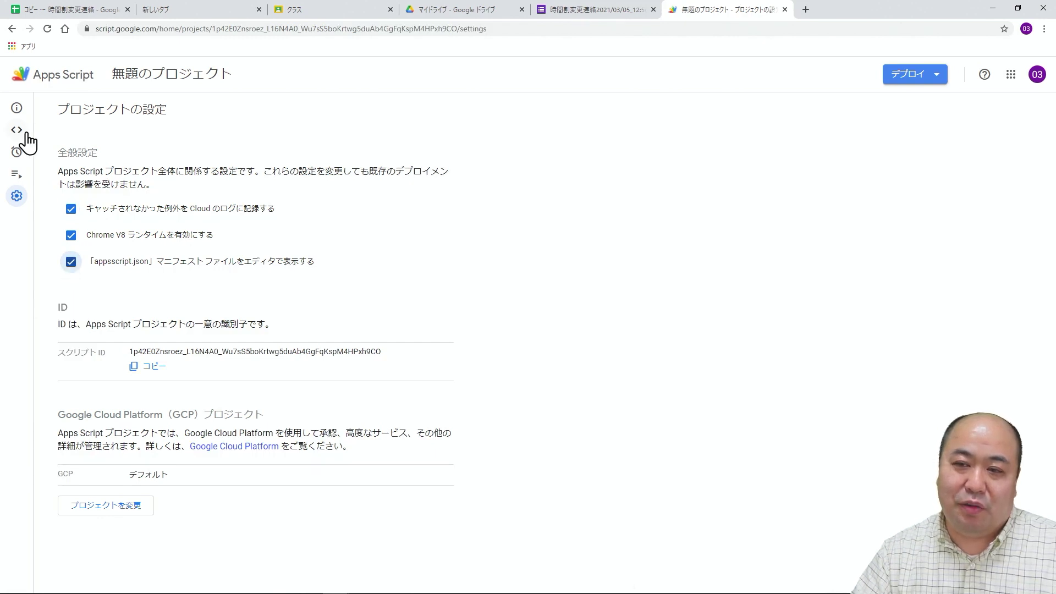
- Change the timeZone in appsscript.json to Asia/Tokyo, save the manifest, and return to コード.gs
mouse_move(19, 135)
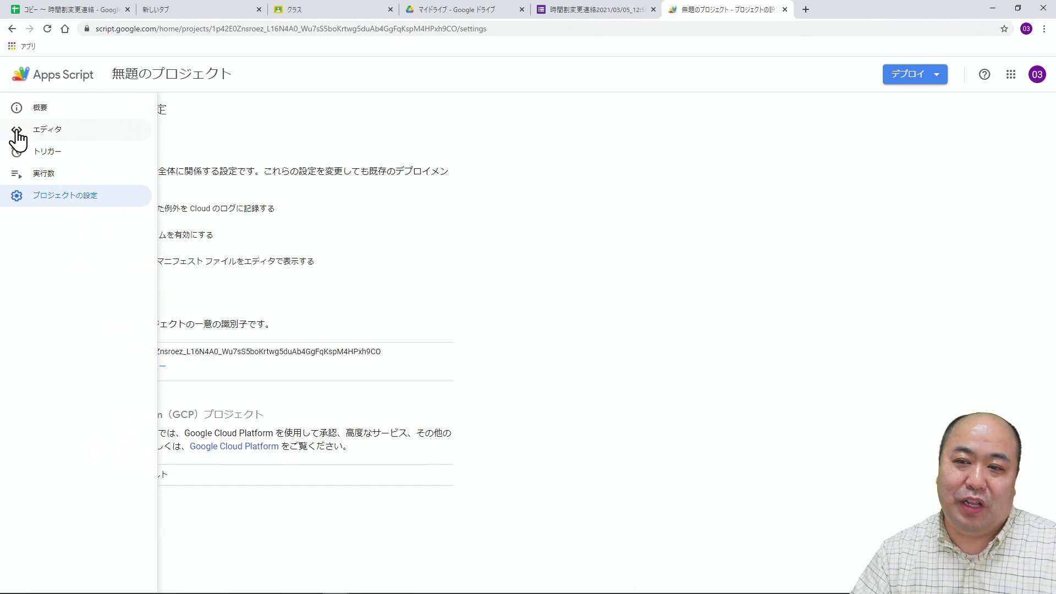
click(17, 133)
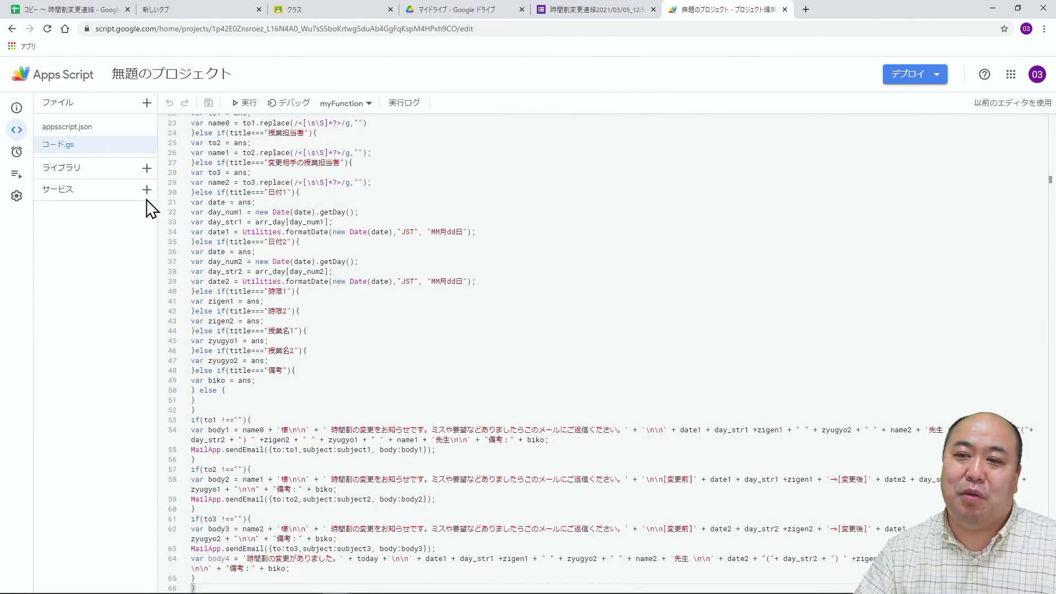
click(73, 132)
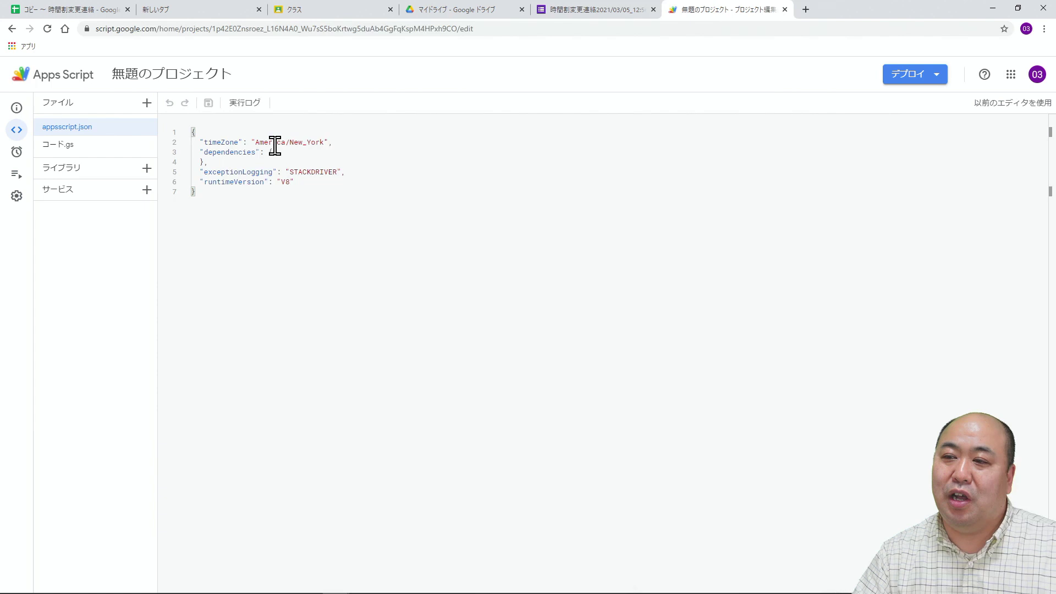
click(257, 141)
key(shift+Right)
key(shift+Right)
key(shift+Right)
key(shift+Right)
key(shift+Right)
key(shift+Right)
key(shift+Right)
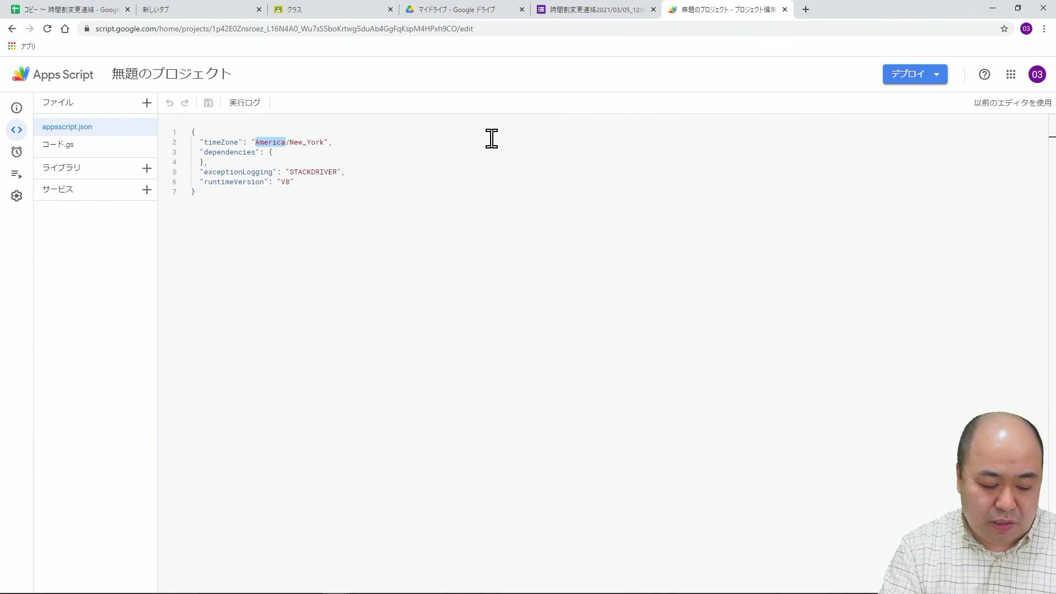
text(A)
text(sia)
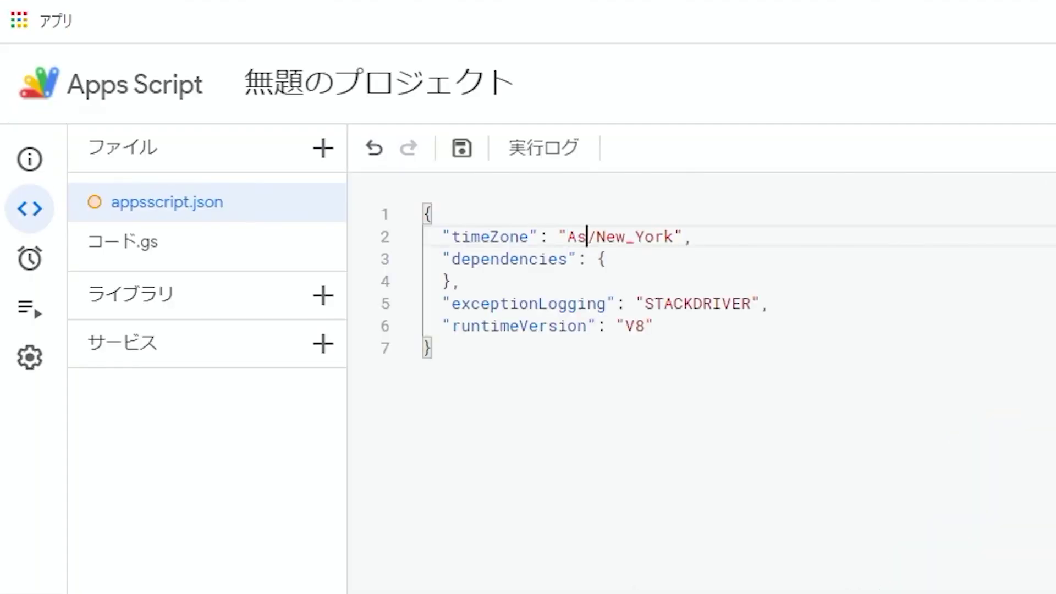
key(shift+Right)
key(shift+Right)
key(shift+Right)
key(shift+Right)
key(shift+Right)
key(shift+Right)
key(shift+Right)
key(shift+Right)
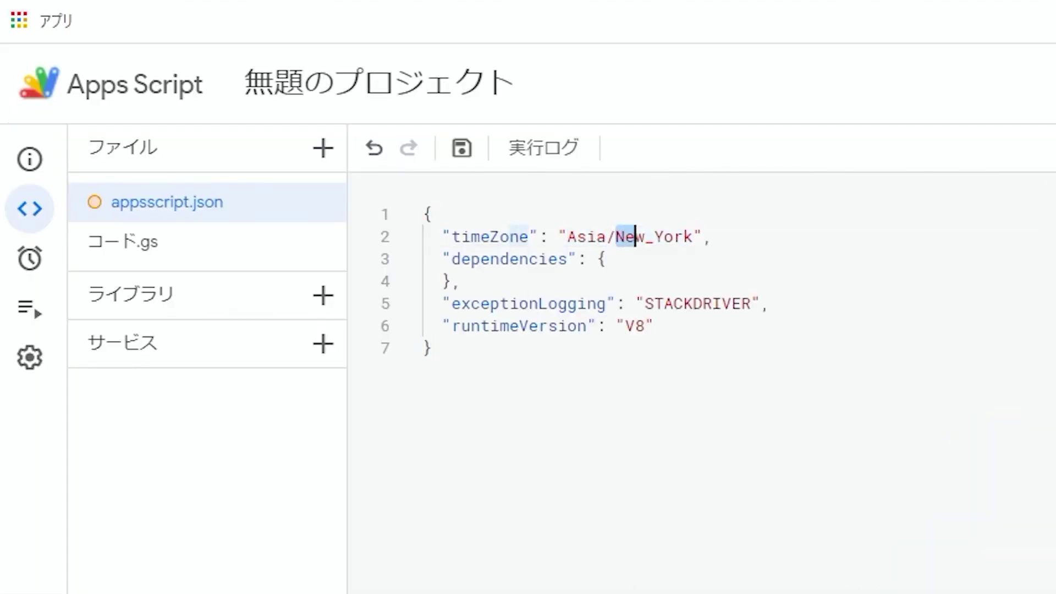
text(T)
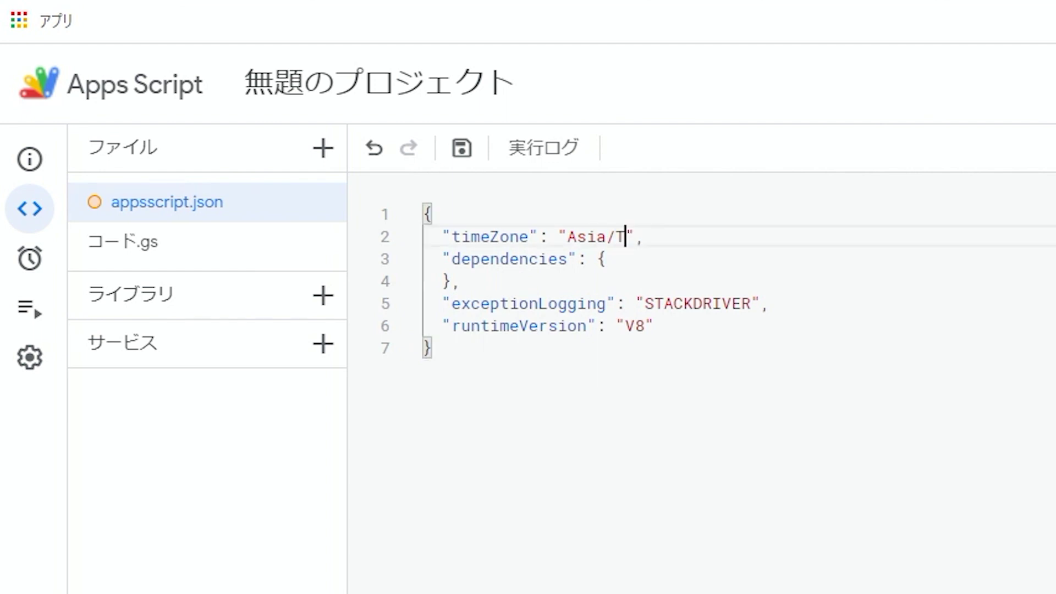
text(okyo)
click(734, 282)
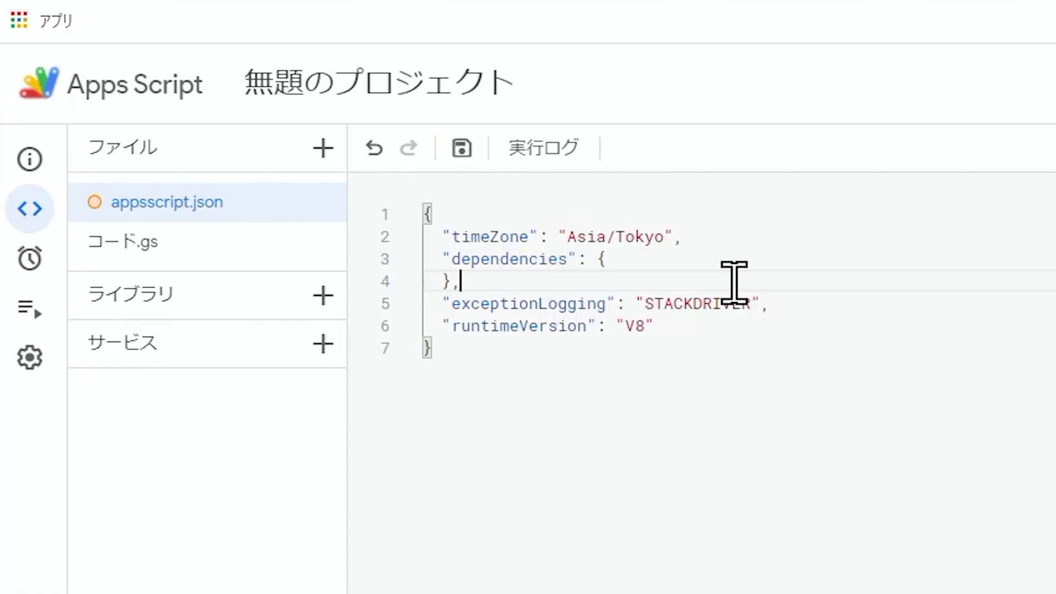
key(ctrl+s)
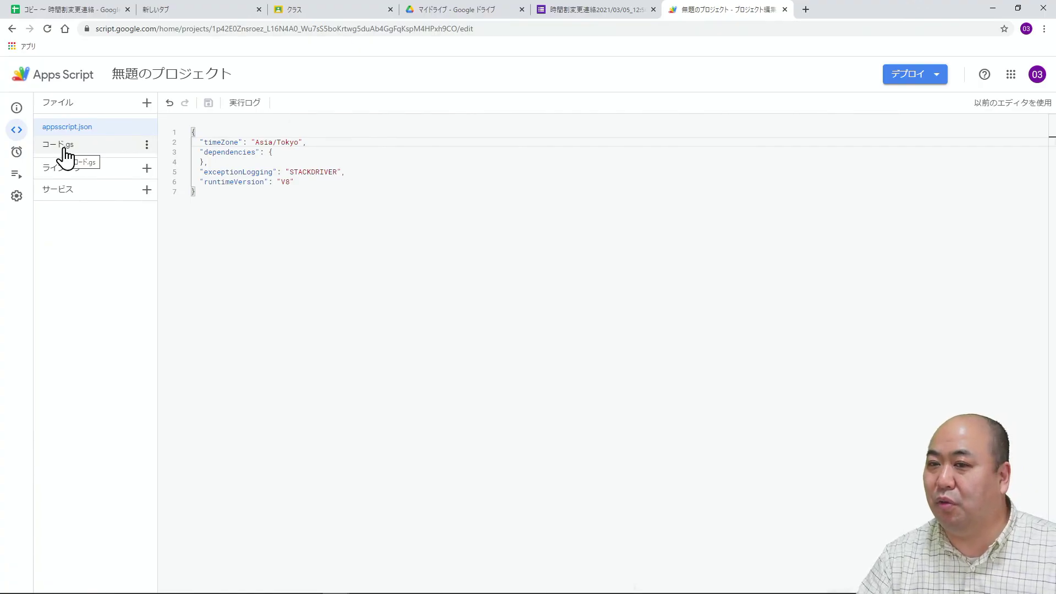
click(64, 146)
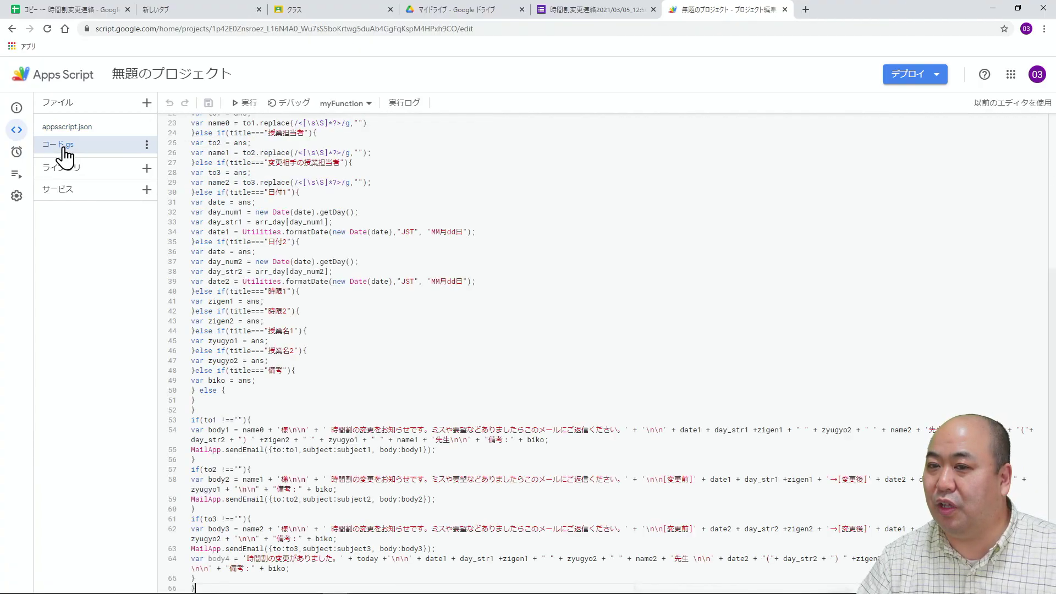
click(338, 249)
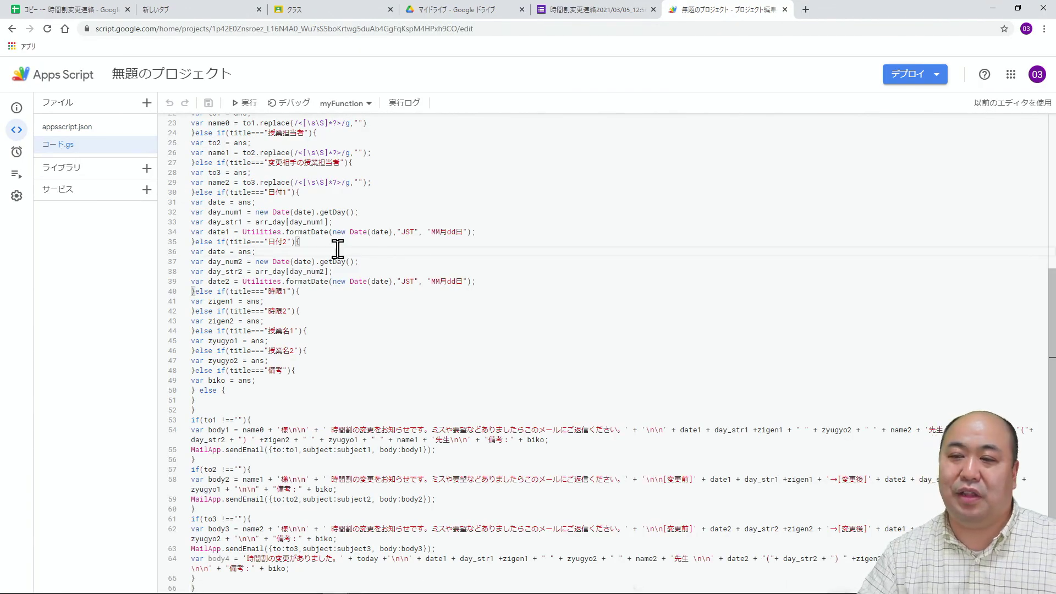